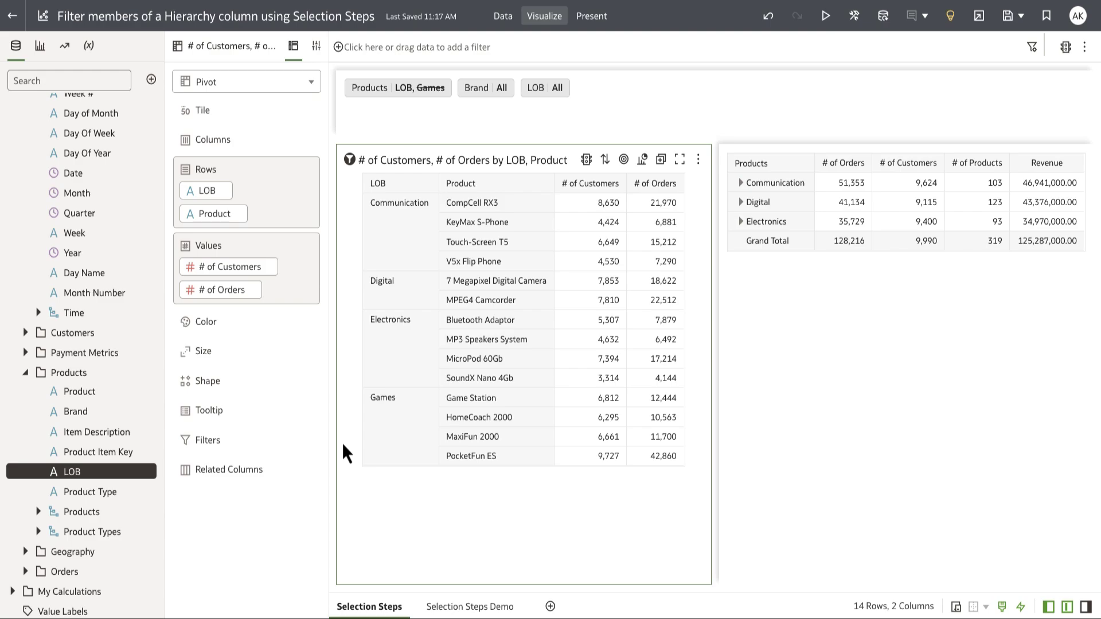
# Step: Review the Products filter's selection steps, then open the LOB filter's value list
pyautogui.click(392, 95)
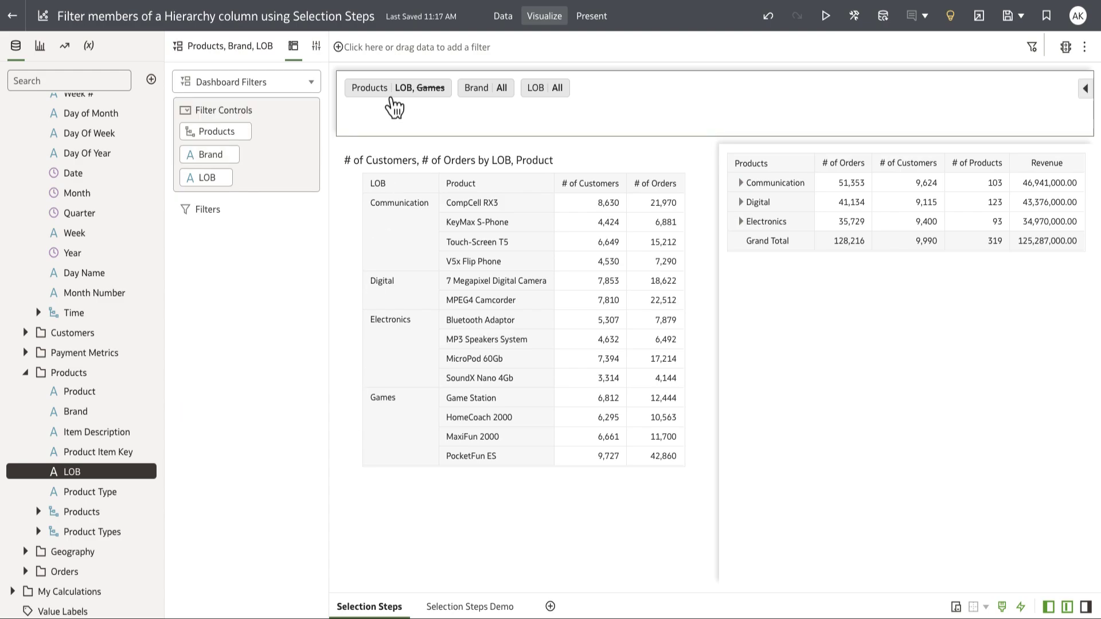
pyautogui.click(394, 95)
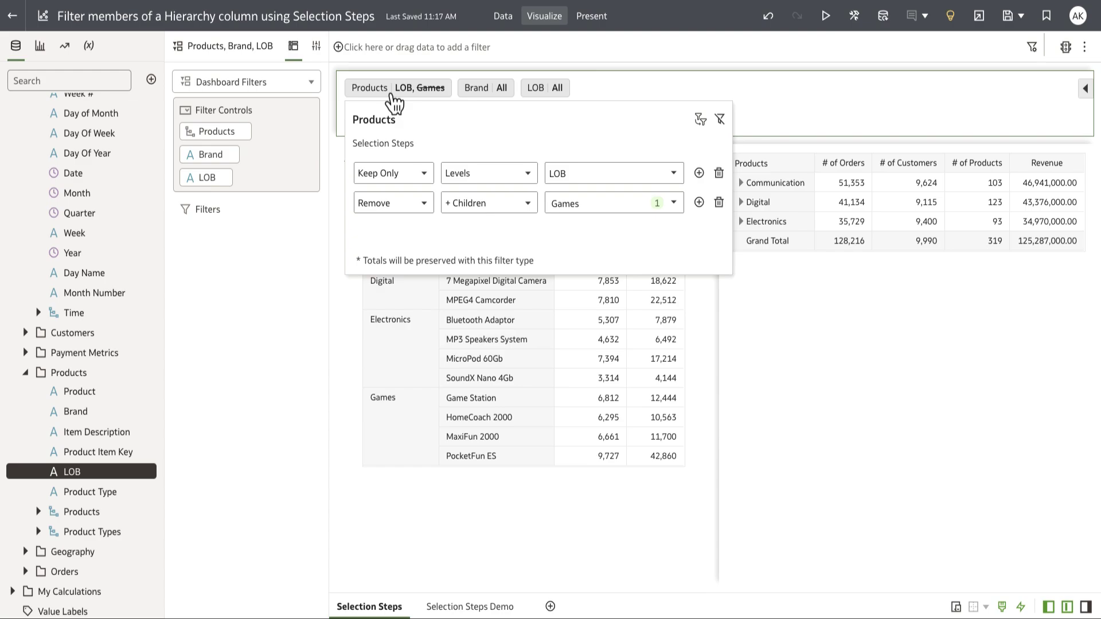
pyautogui.click(595, 95)
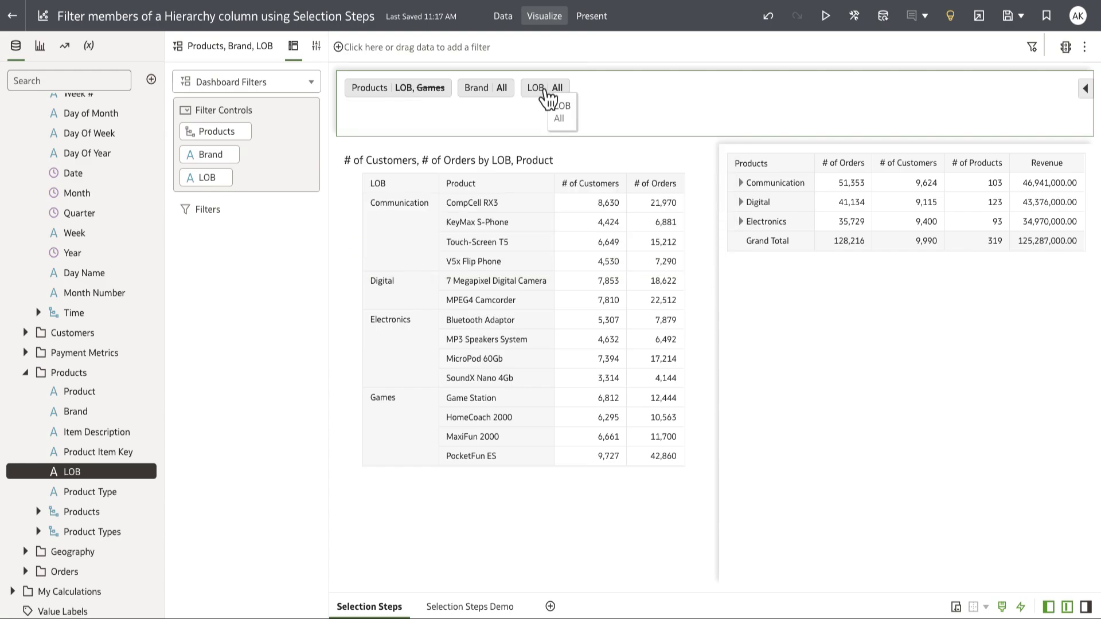
pyautogui.click(546, 88)
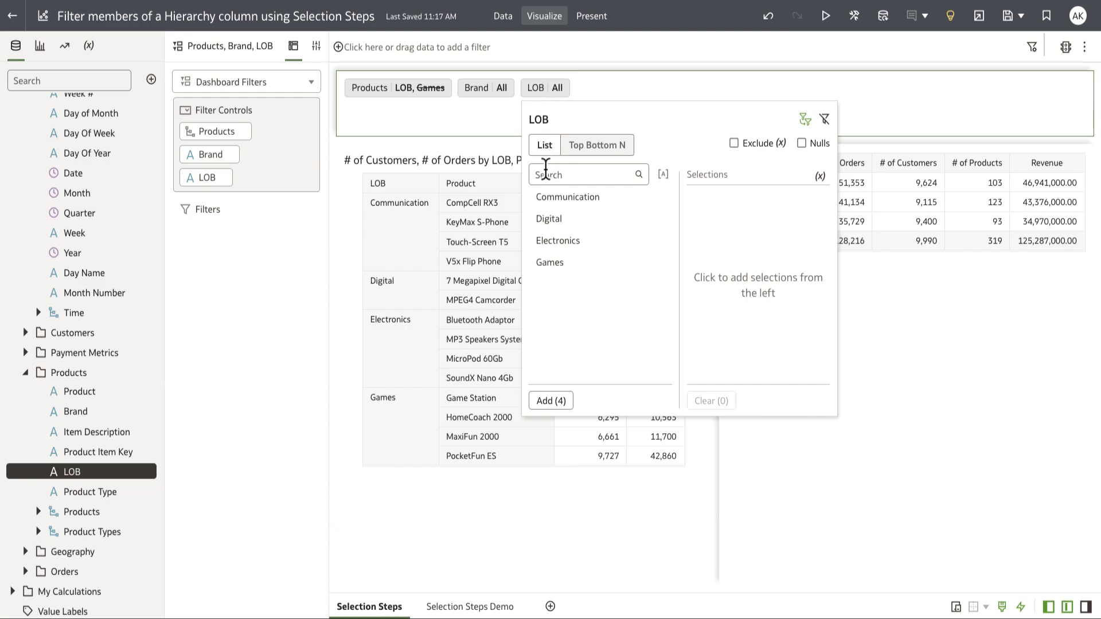
# Step: Restrict the LOB filter to Digital and Electronics
pyautogui.click(548, 218)
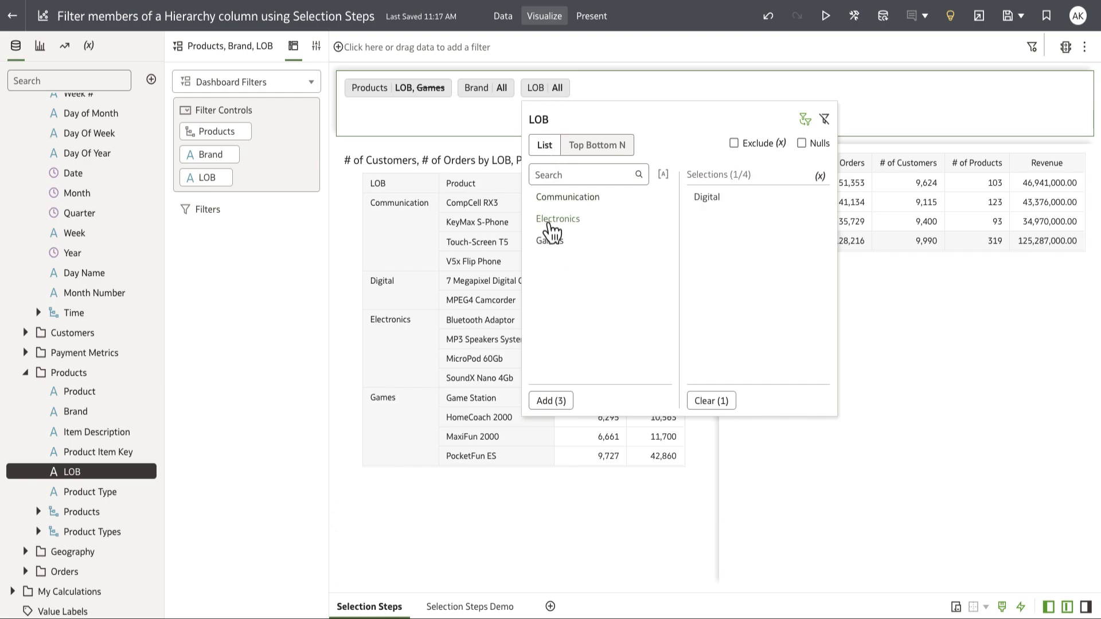
pyautogui.click(550, 222)
pyautogui.click(507, 130)
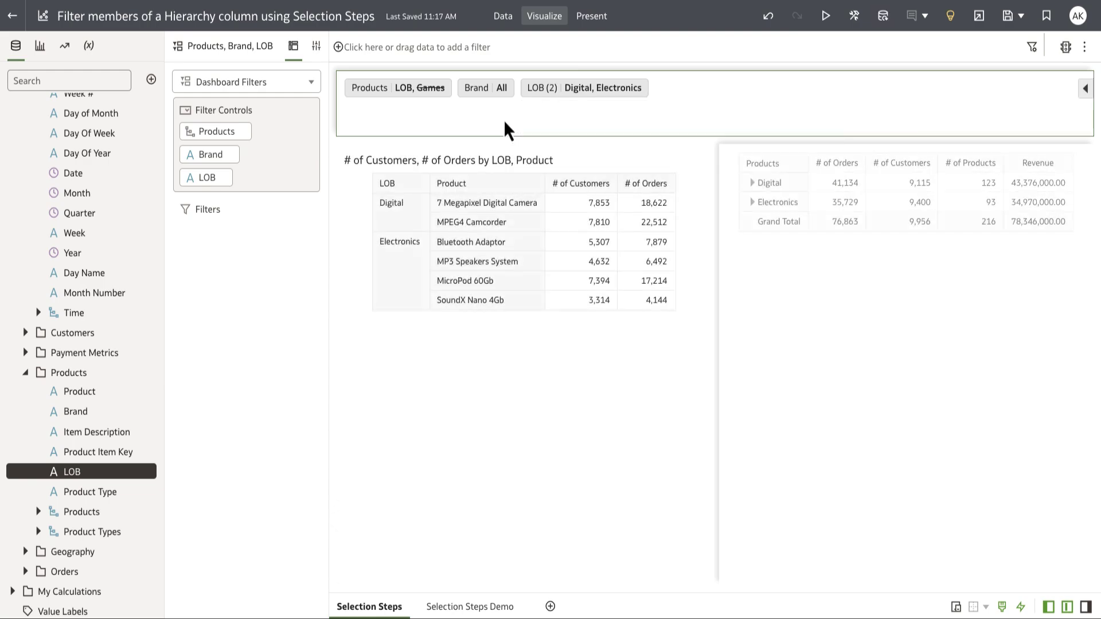
pyautogui.click(445, 356)
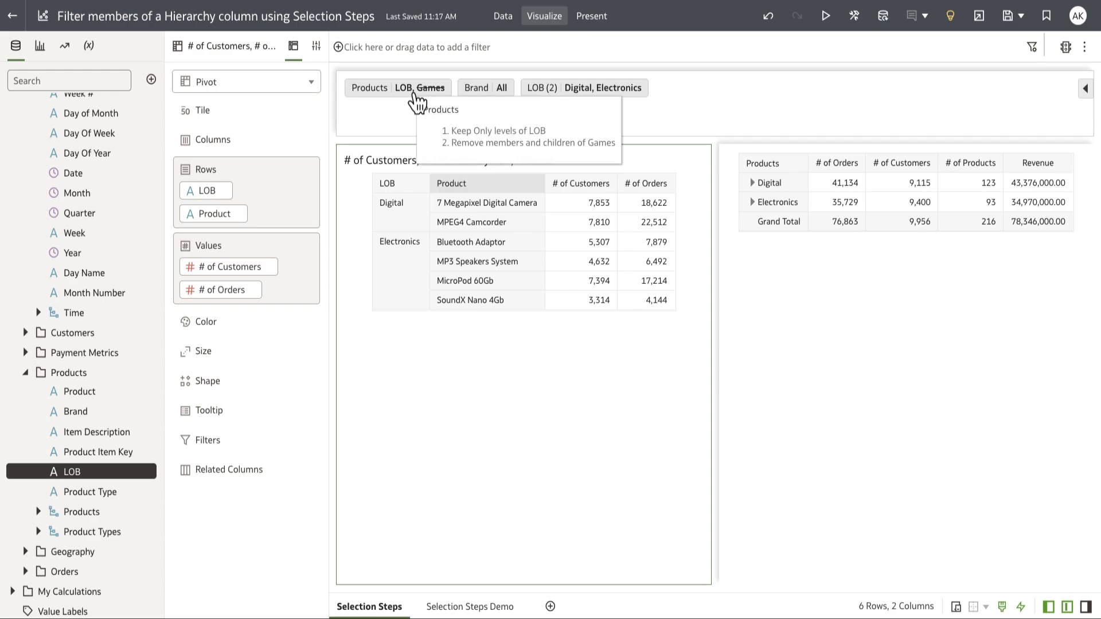
pyautogui.click(417, 100)
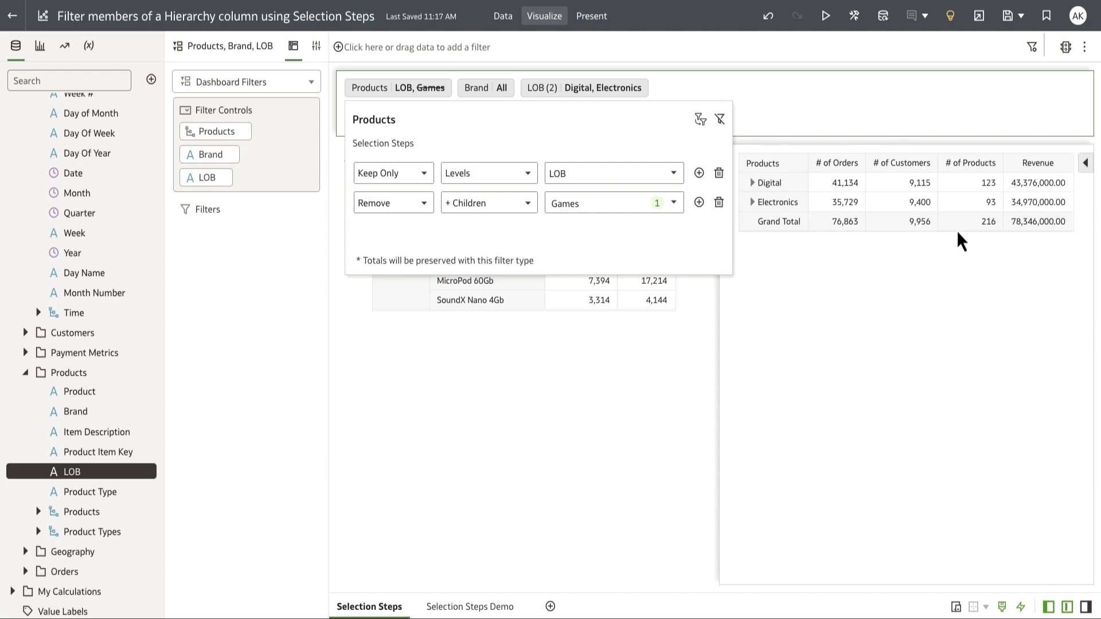
pyautogui.click(912, 299)
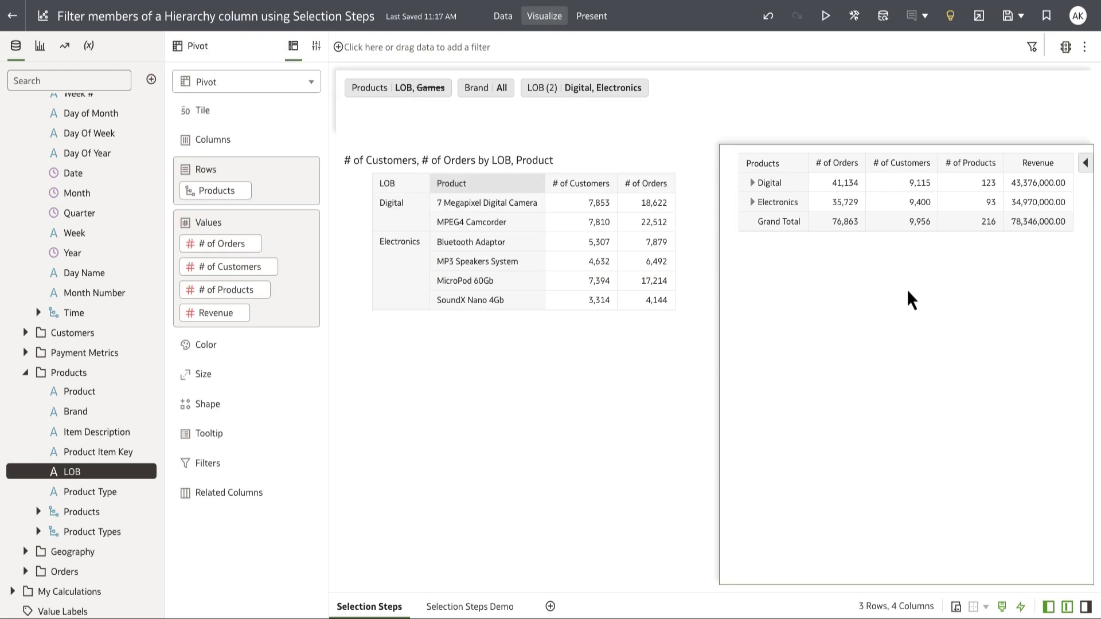
pyautogui.click(117, 531)
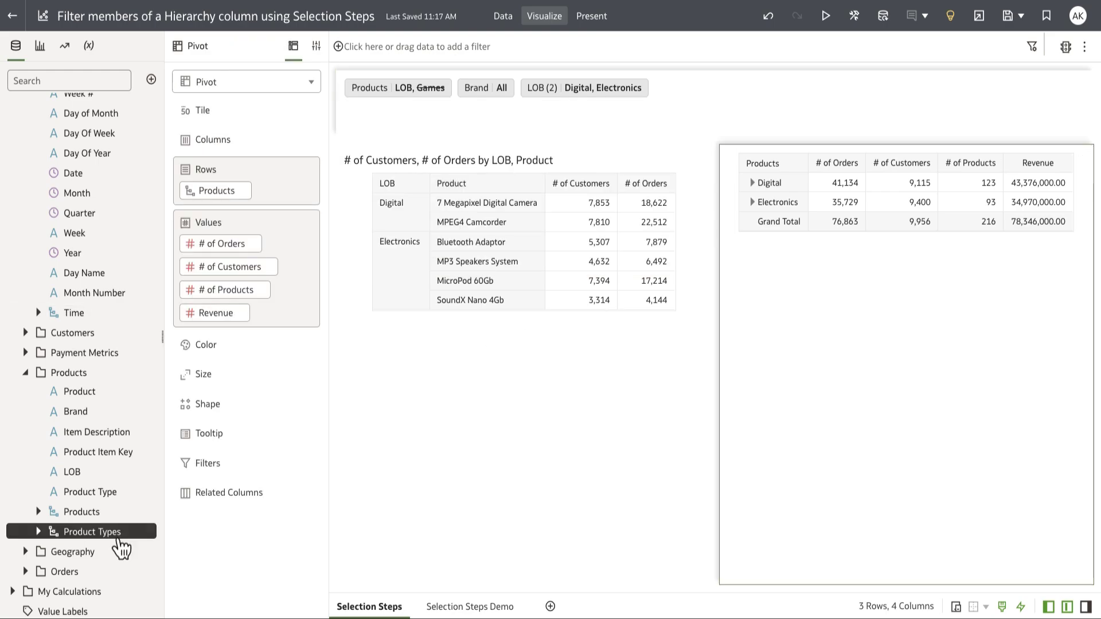
pyautogui.moveTo(119, 541); pyautogui.dragTo(229, 472)
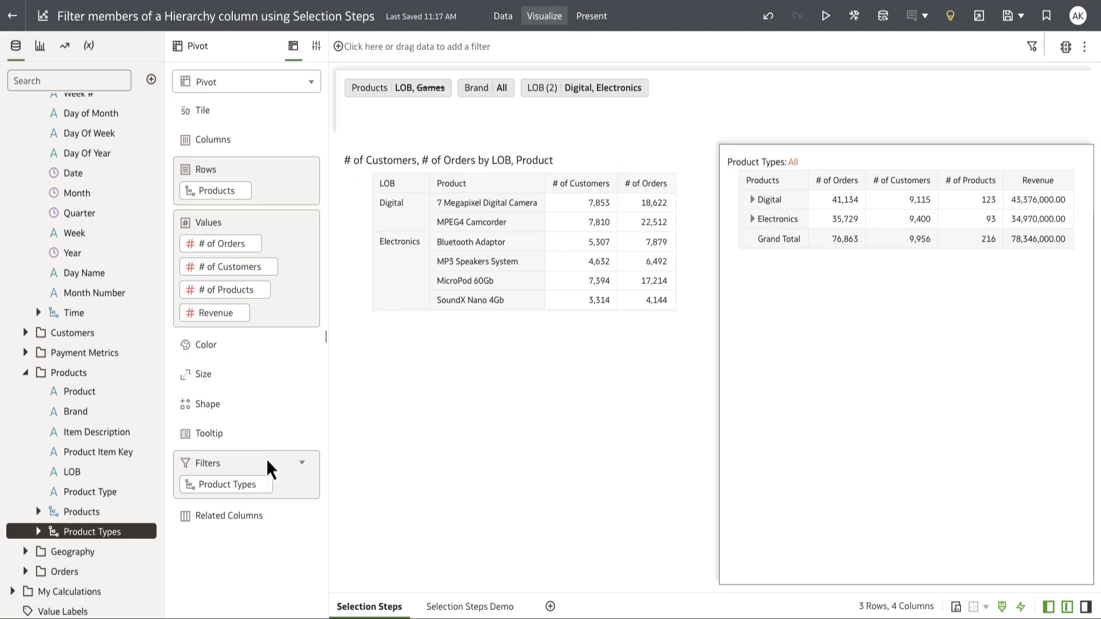
pyautogui.click(397, 75)
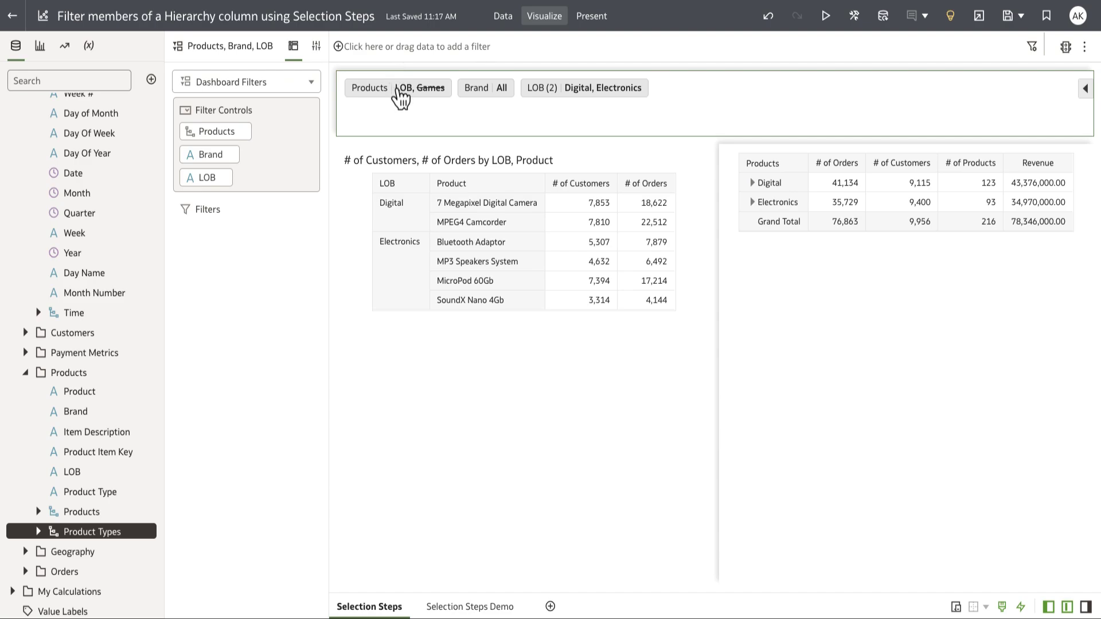
pyautogui.click(401, 93)
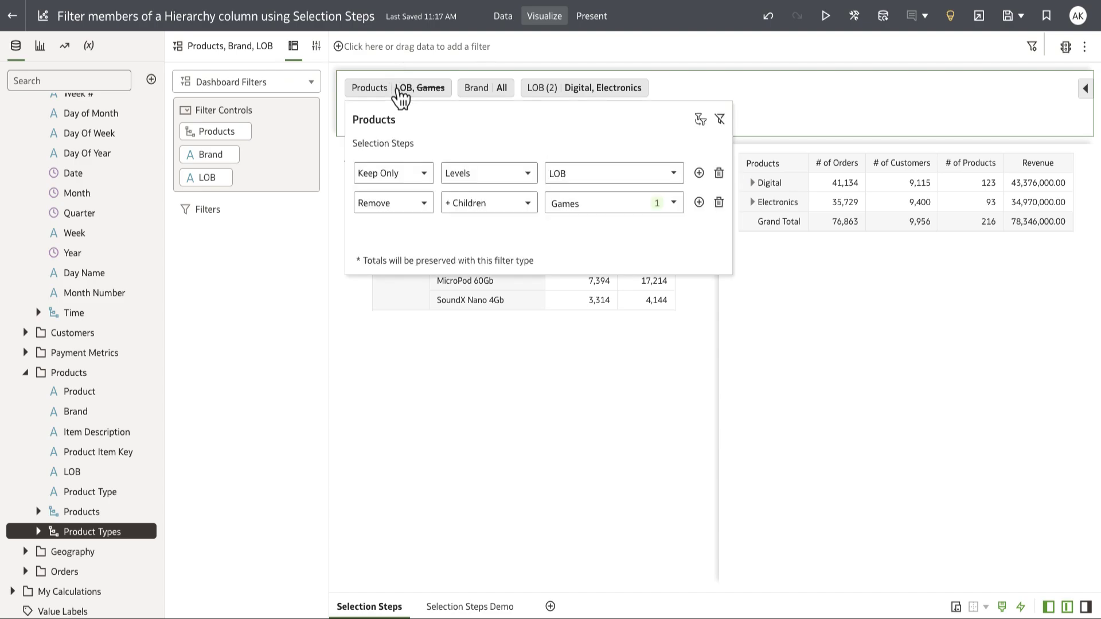
pyautogui.click(402, 174)
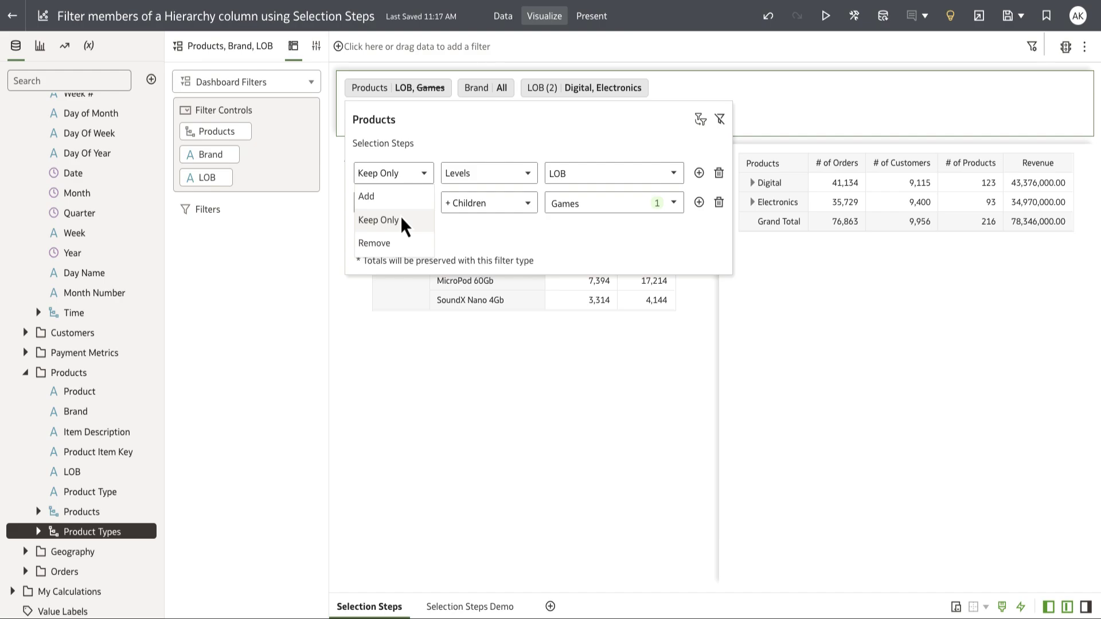
pyautogui.click(511, 177)
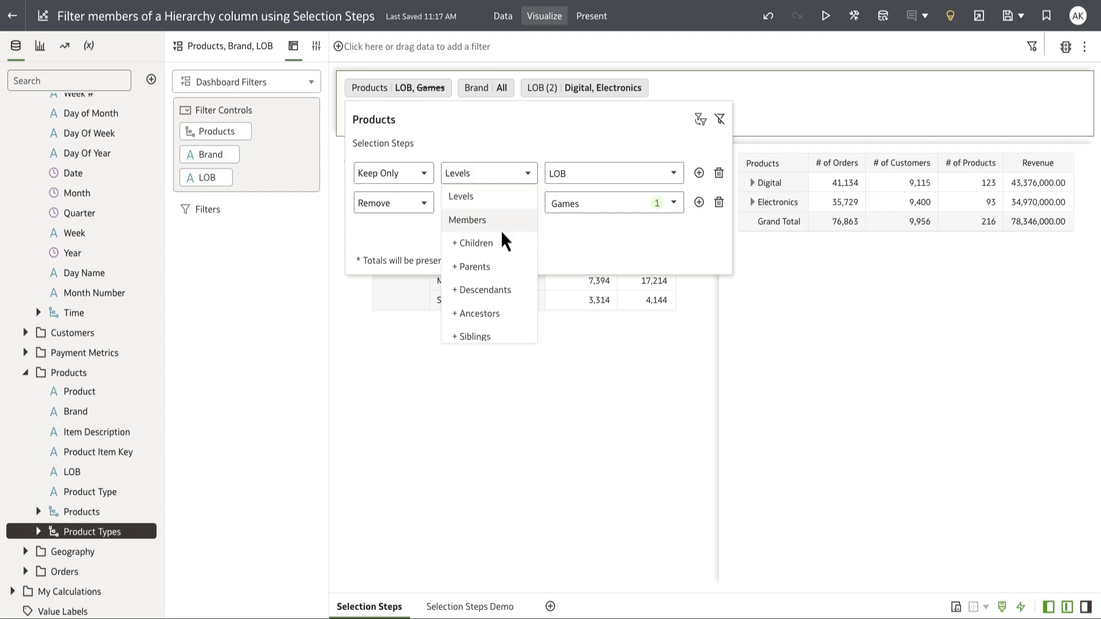
pyautogui.scroll(-1, 500, 229)
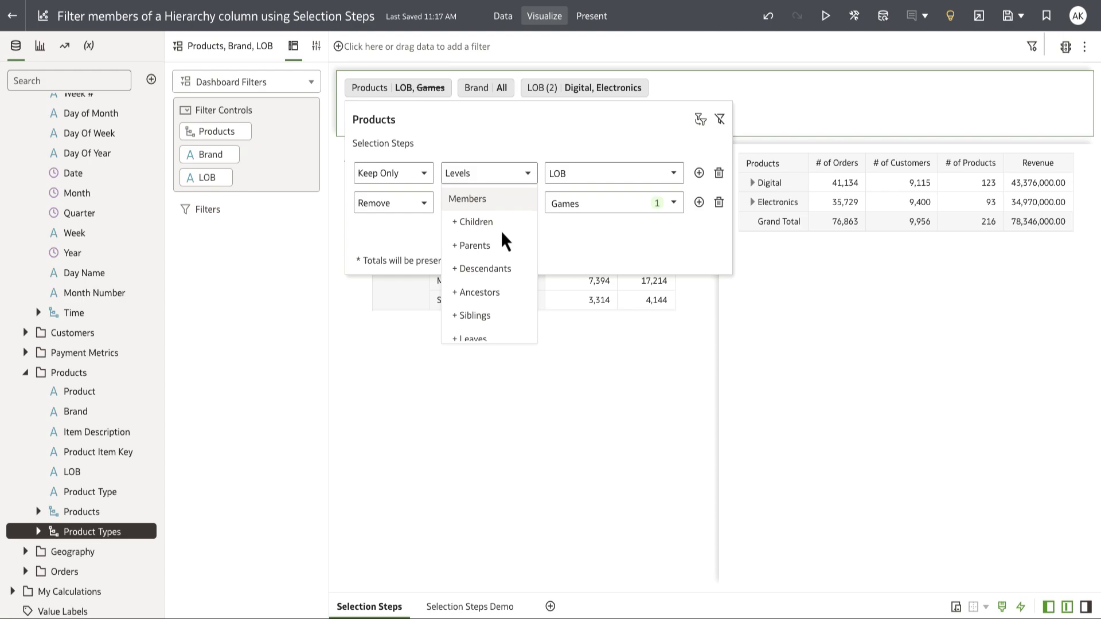
pyautogui.scroll(-1, 502, 232)
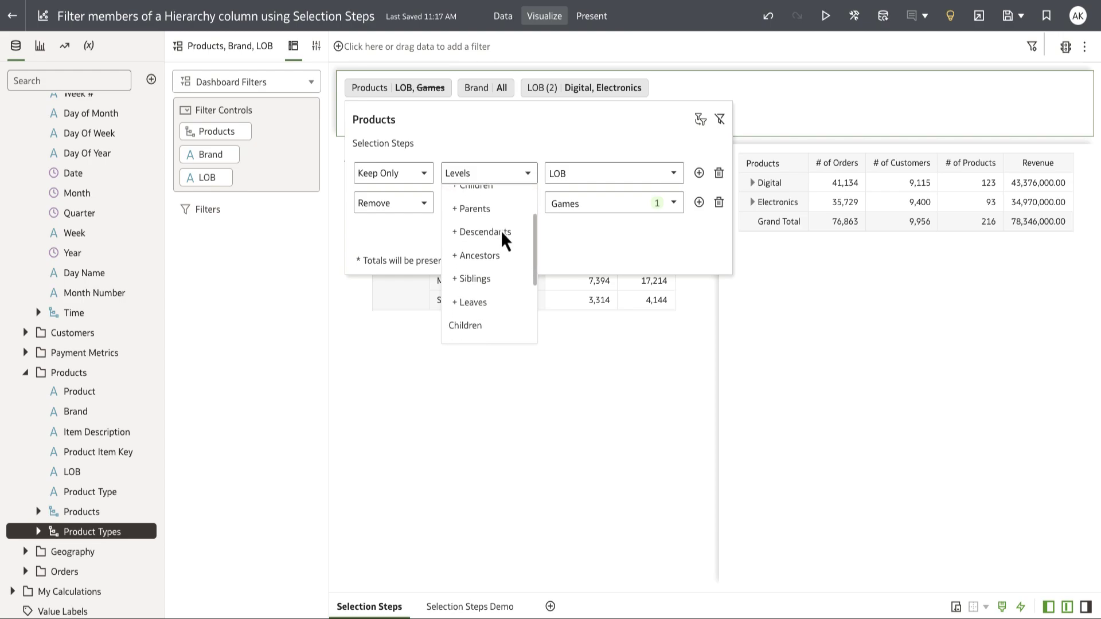
pyautogui.scroll(-1, 500, 230)
pyautogui.scroll(3, 500, 229)
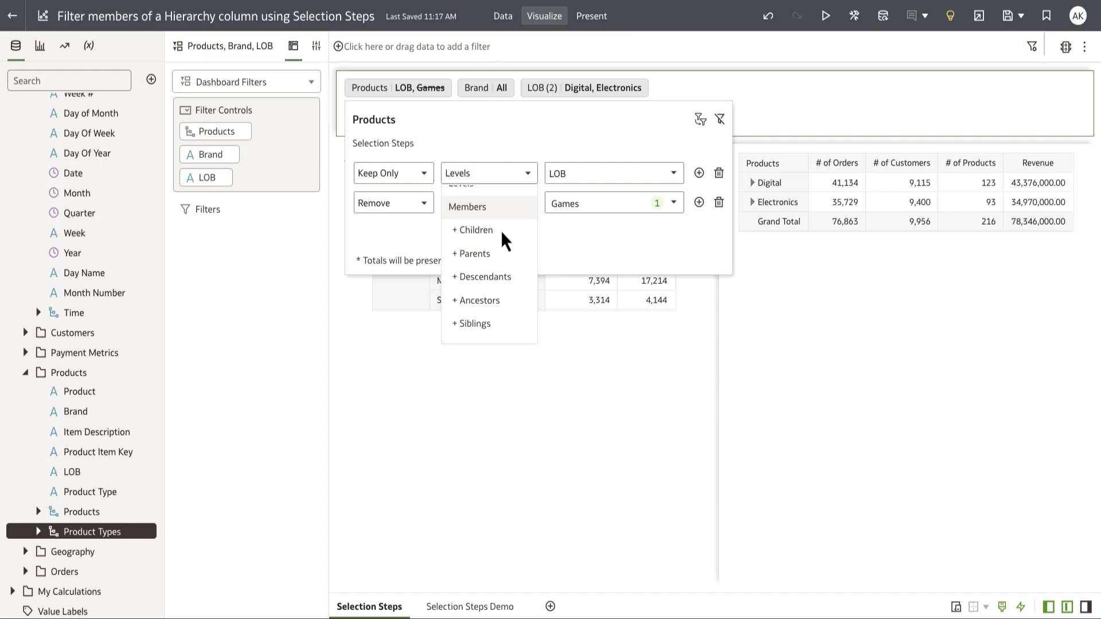
pyautogui.click(503, 230)
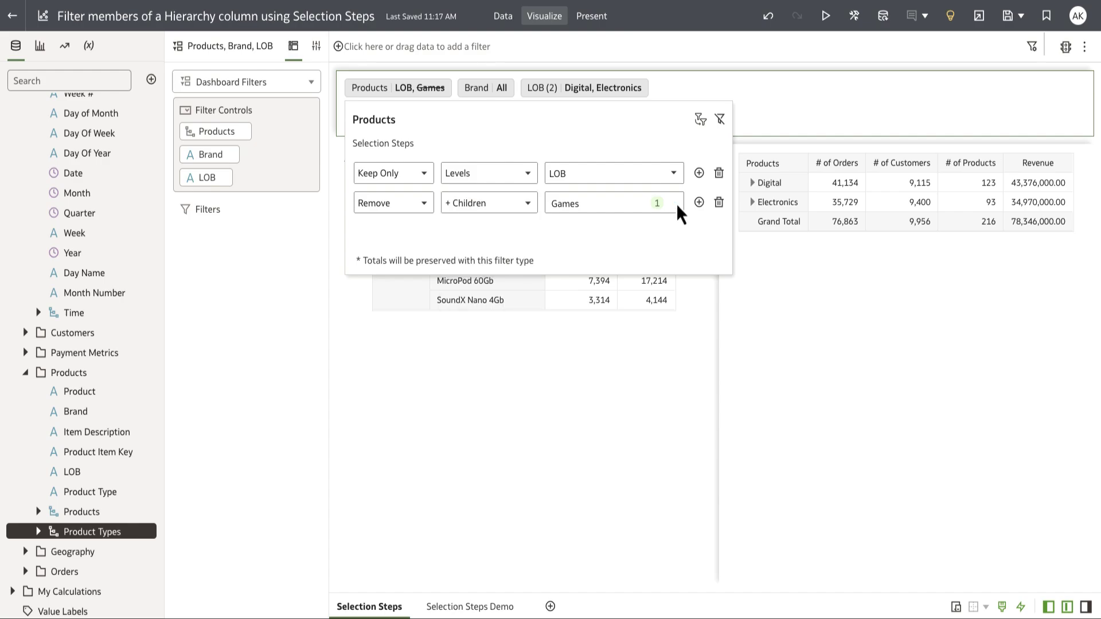
pyautogui.click(675, 203)
pyautogui.click(555, 230)
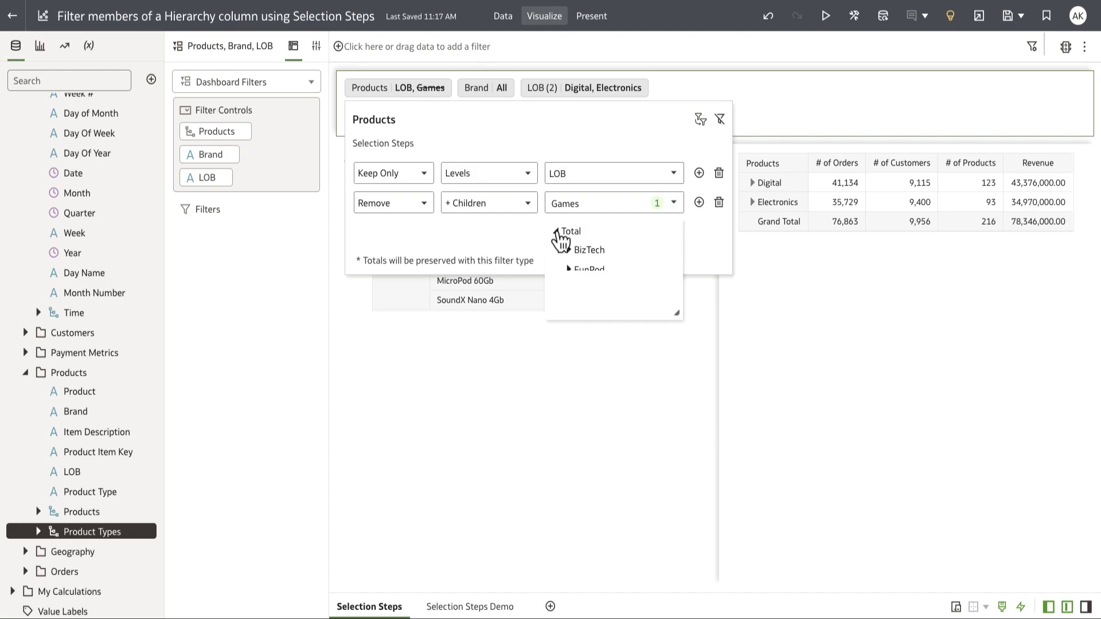
pyautogui.click(568, 270)
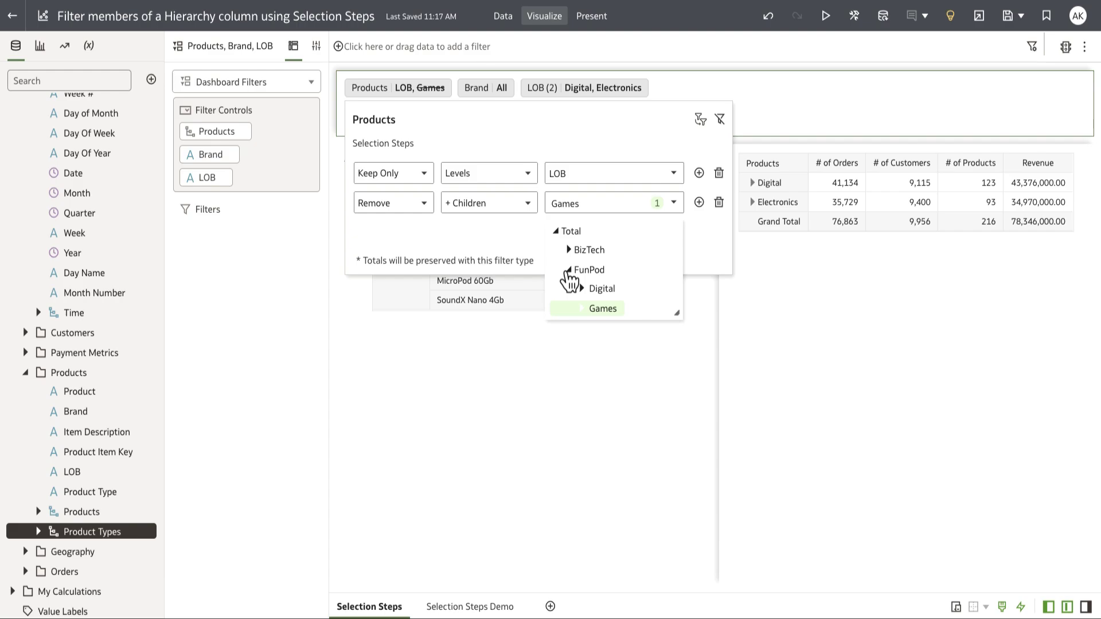
pyautogui.click(509, 534)
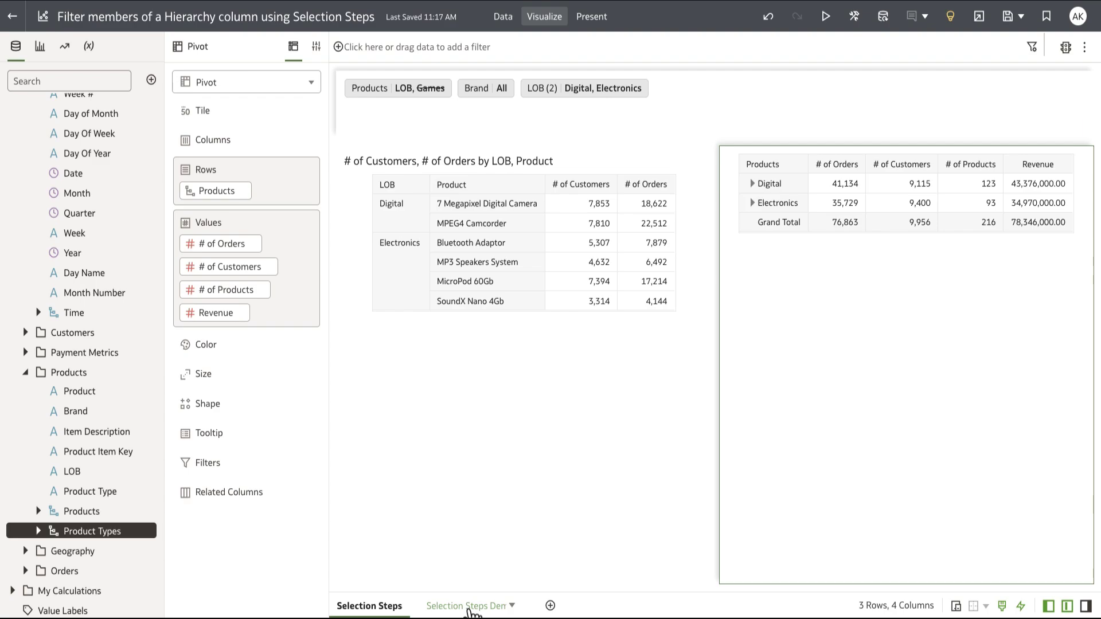
# Step: On the Selection Steps Demo page, add the Time hierarchy as a filter control and shrink the filter area
pyautogui.click(469, 608)
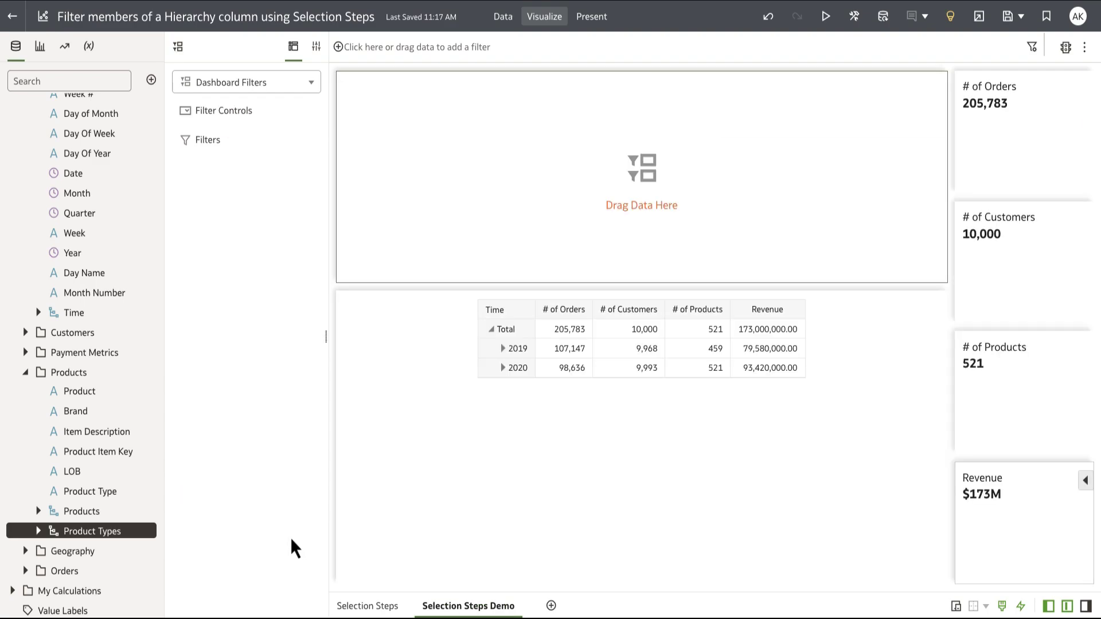
pyautogui.scroll(5, 121, 338)
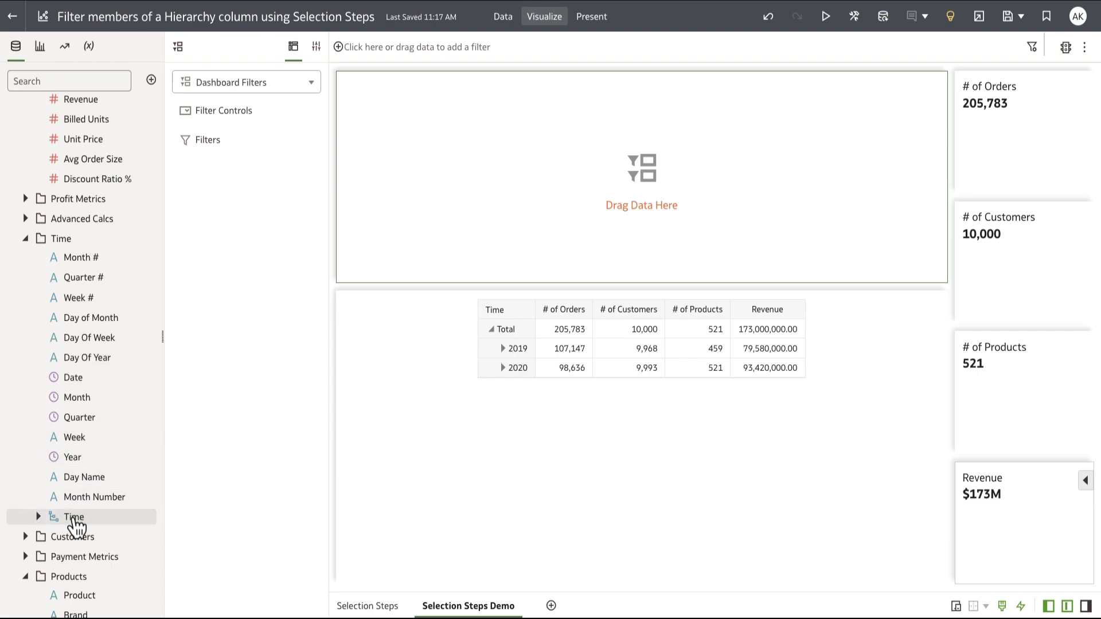
pyautogui.moveTo(74, 517); pyautogui.dragTo(435, 177)
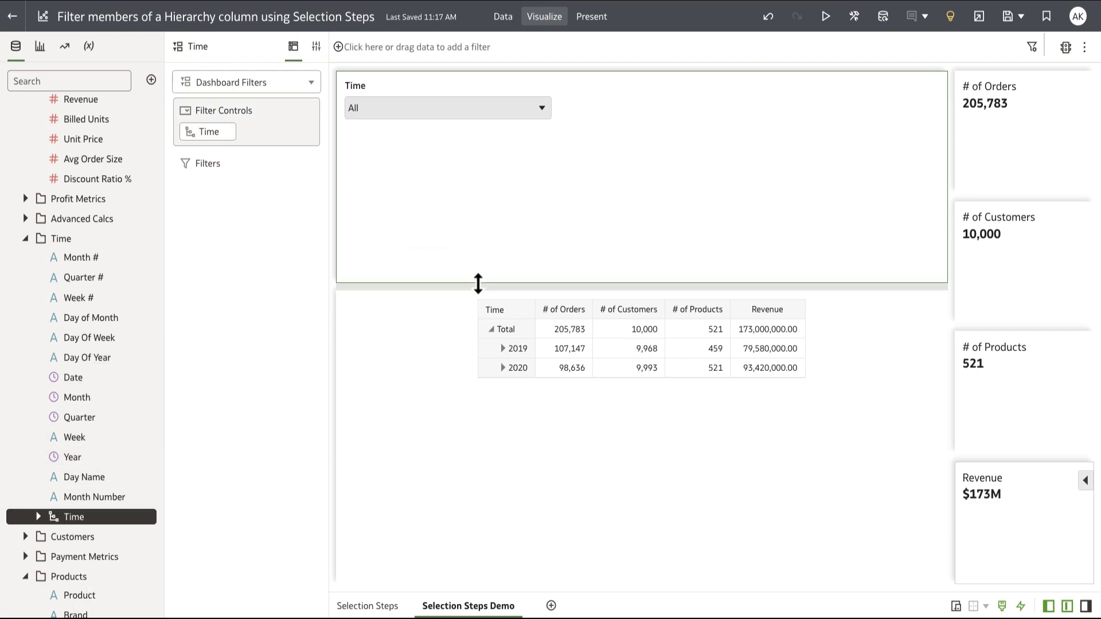
pyautogui.moveTo(479, 286); pyautogui.dragTo(483, 167)
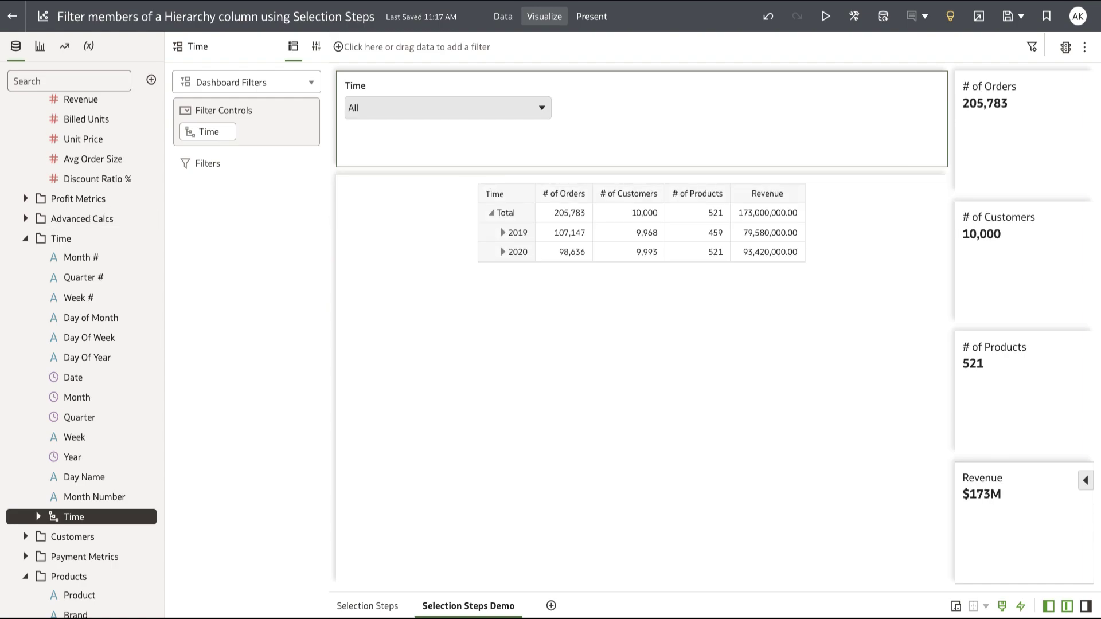
pyautogui.click(402, 398)
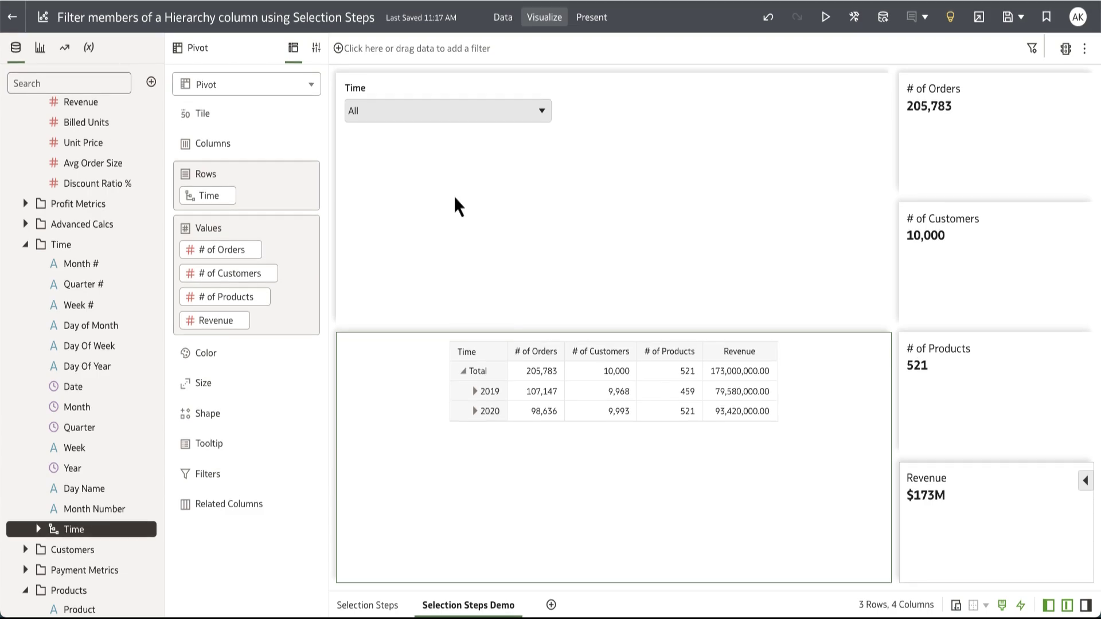
# Step: Set the Time filter's first selection step to keep only the Year level
pyautogui.click(457, 122)
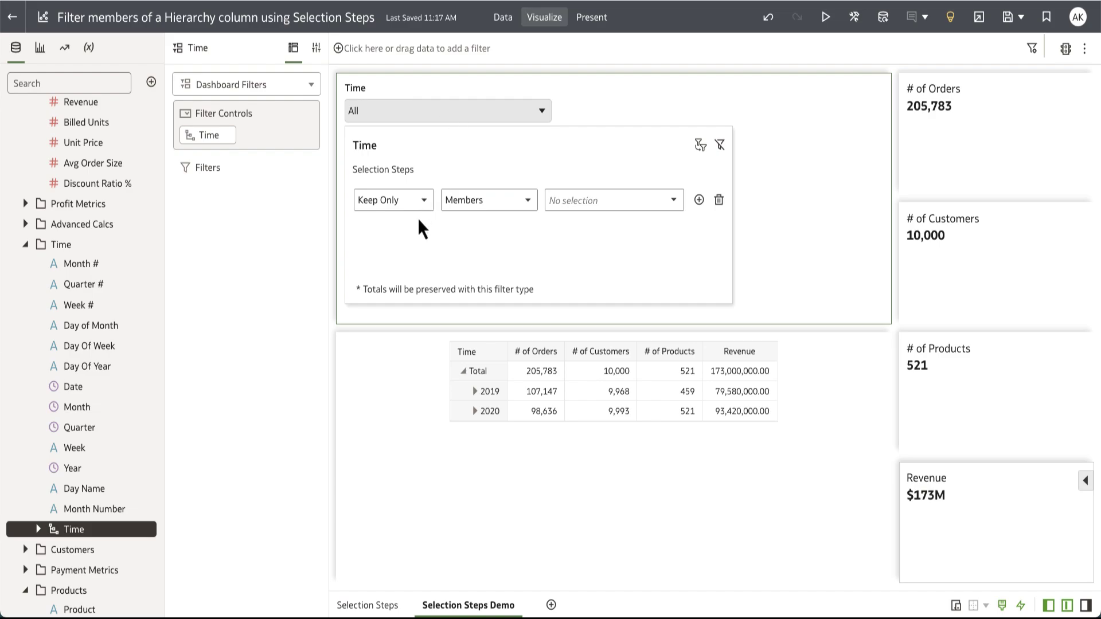
pyautogui.click(524, 204)
pyautogui.click(510, 223)
pyautogui.click(675, 209)
pyautogui.click(573, 260)
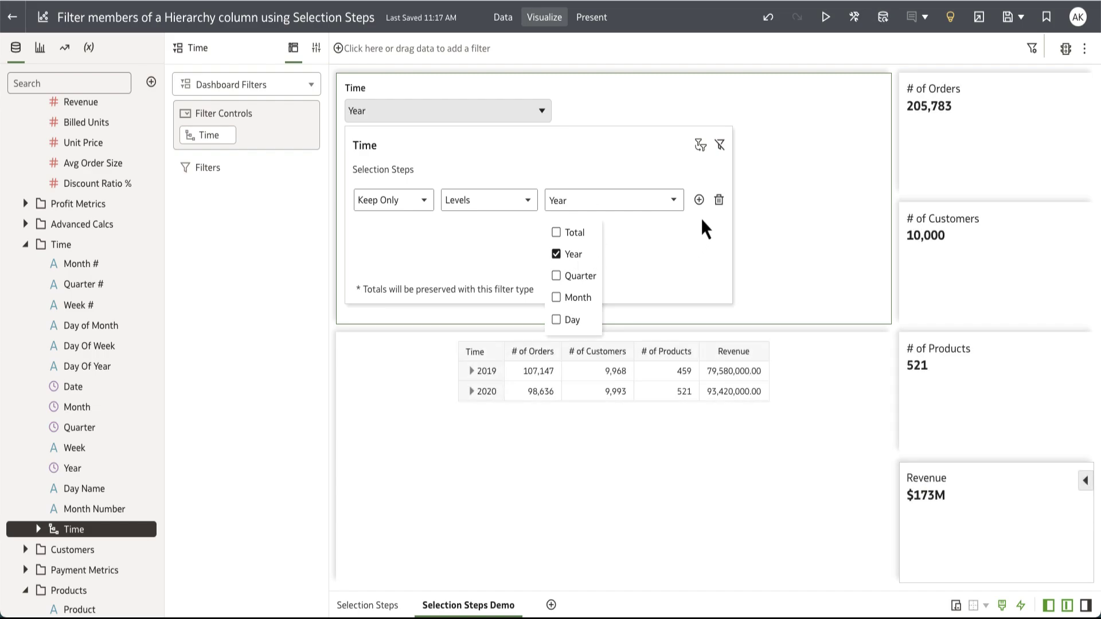
# Step: Add a second selection step that adds the children of 2020
pyautogui.click(699, 200)
pyautogui.click(397, 232)
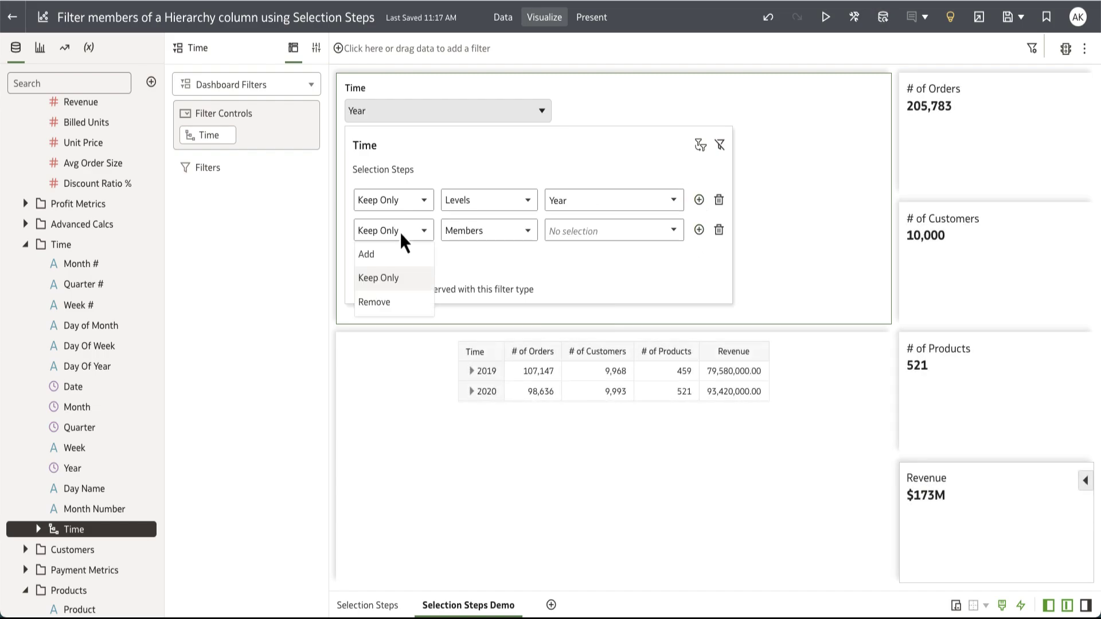
pyautogui.click(400, 254)
pyautogui.click(511, 232)
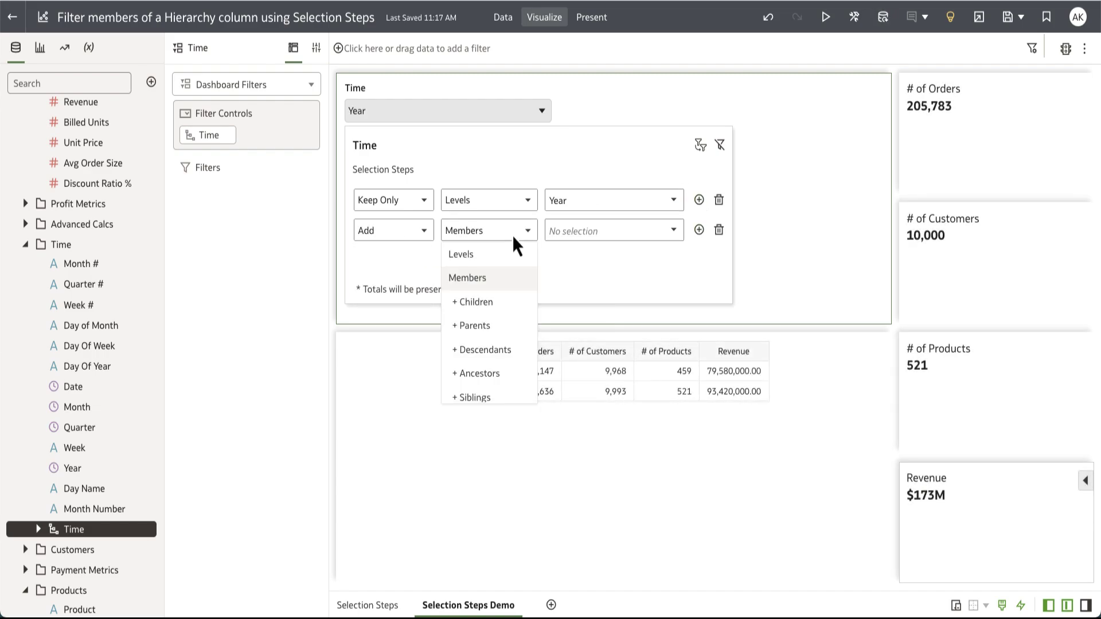
pyautogui.click(485, 302)
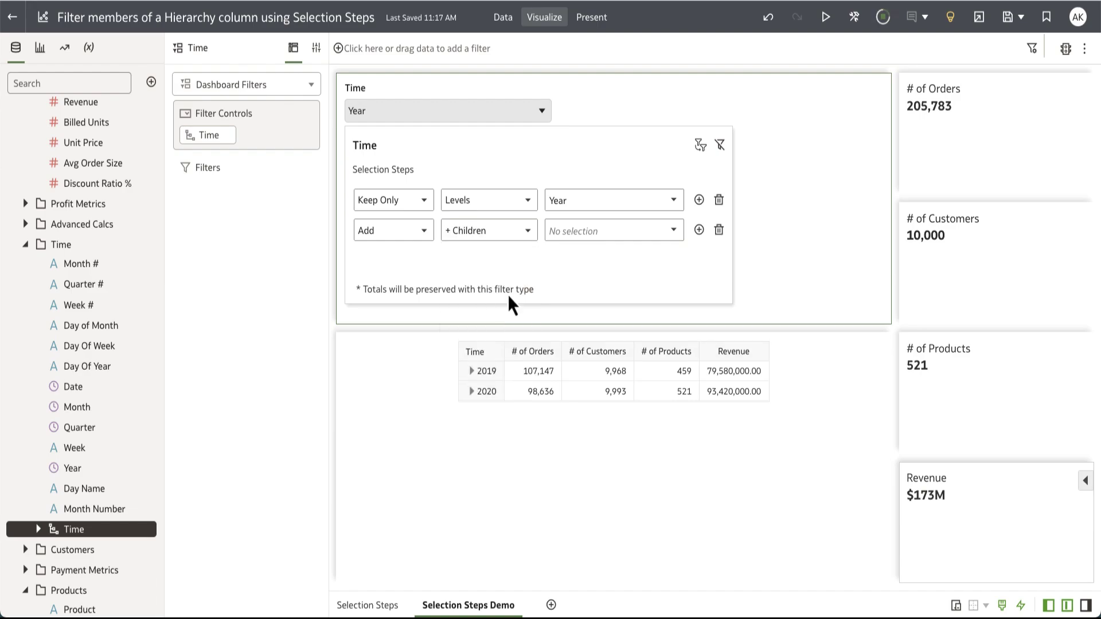
pyautogui.click(673, 235)
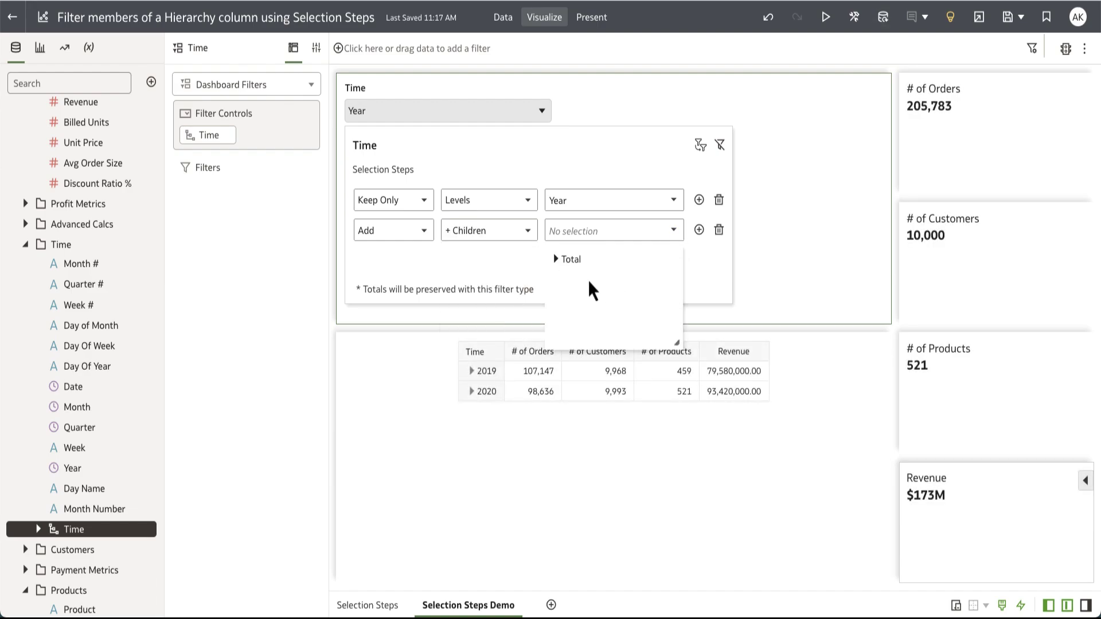
pyautogui.click(556, 260)
pyautogui.scroll(-5, 570, 315)
pyautogui.scroll(-2, 569, 321)
pyautogui.click(586, 339)
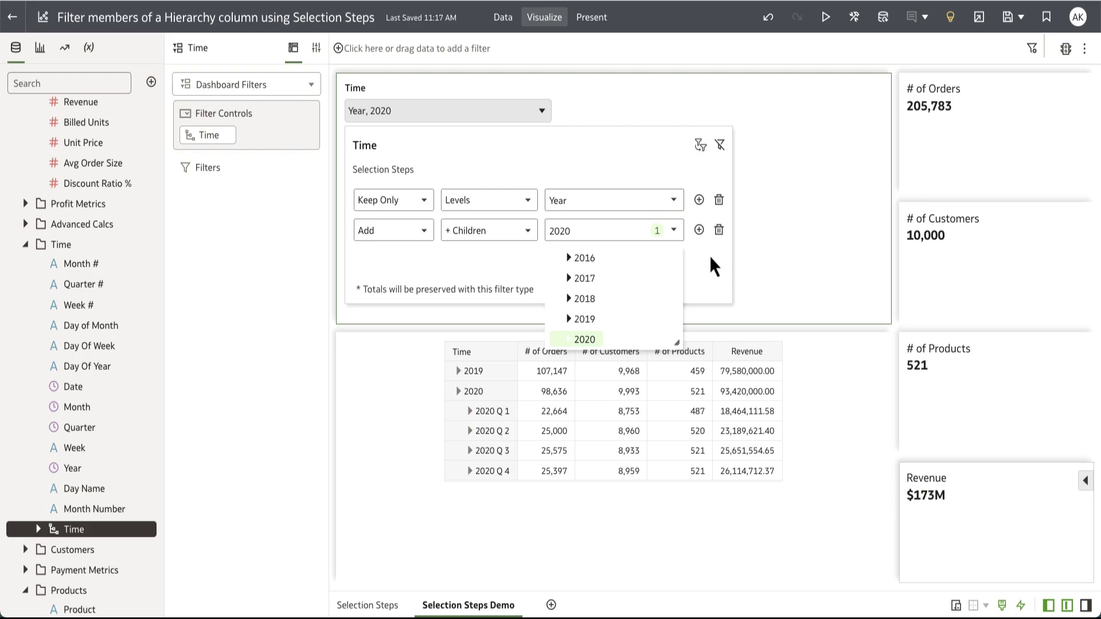
# Step: Add a third selection step configured as Add with Children
pyautogui.click(698, 229)
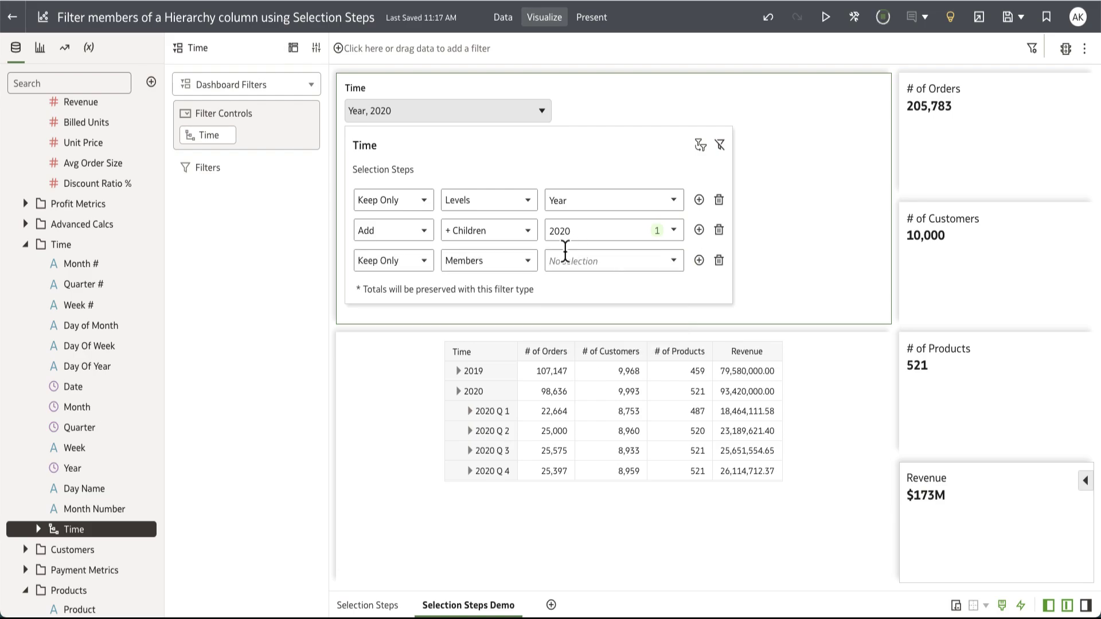
pyautogui.click(418, 267)
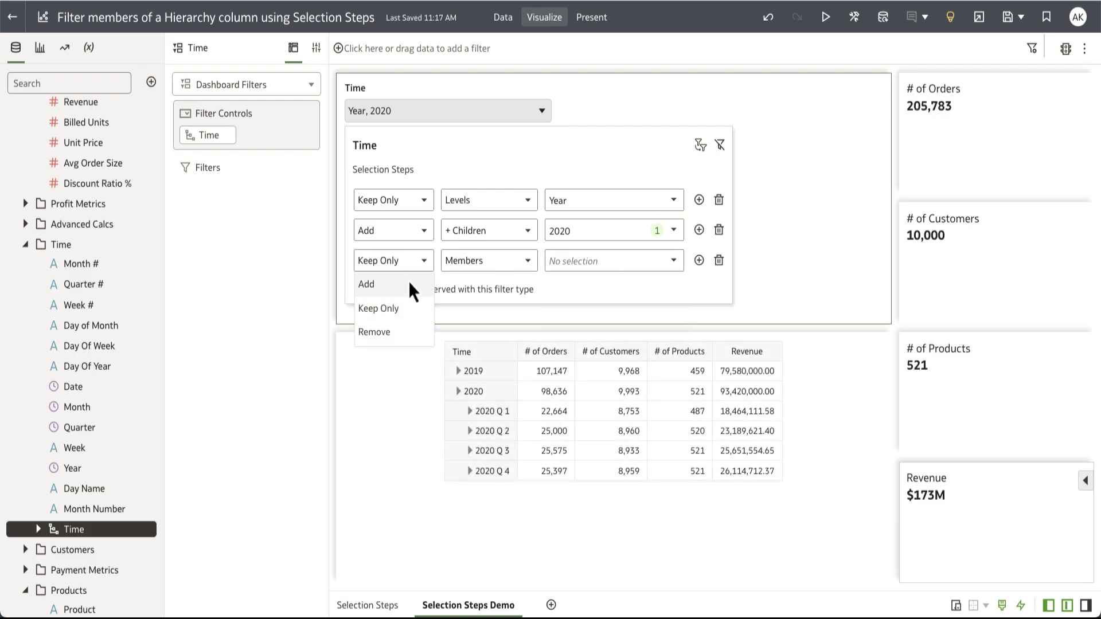
pyautogui.click(408, 282)
pyautogui.click(526, 262)
pyautogui.scroll(-3, 497, 339)
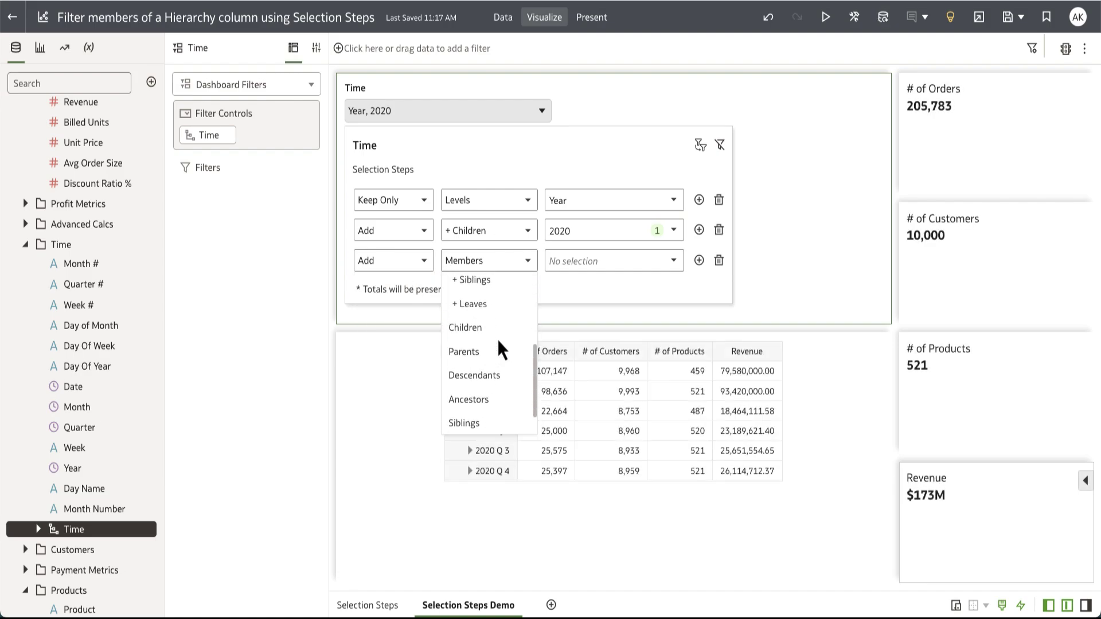
pyautogui.scroll(-1, 497, 339)
pyautogui.click(488, 299)
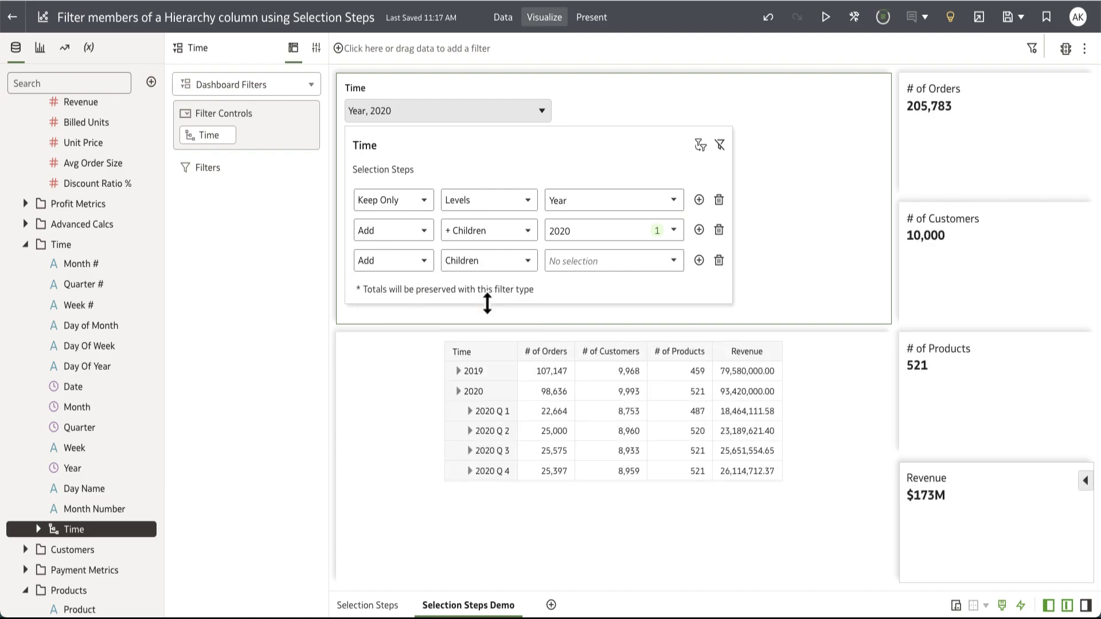
# Step: Choose 2020 Q 4 as the third step's member so months 2020/10–2020/12 appear
pyautogui.click(680, 268)
pyautogui.click(559, 298)
pyautogui.scroll(-2, 579, 350)
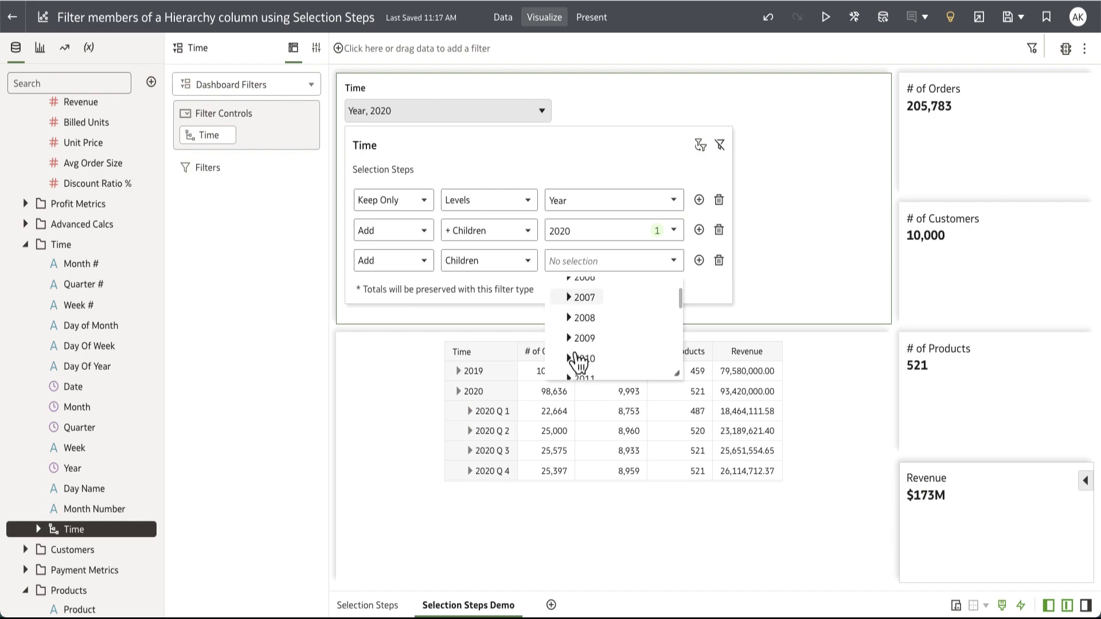
pyautogui.scroll(-5, 579, 361)
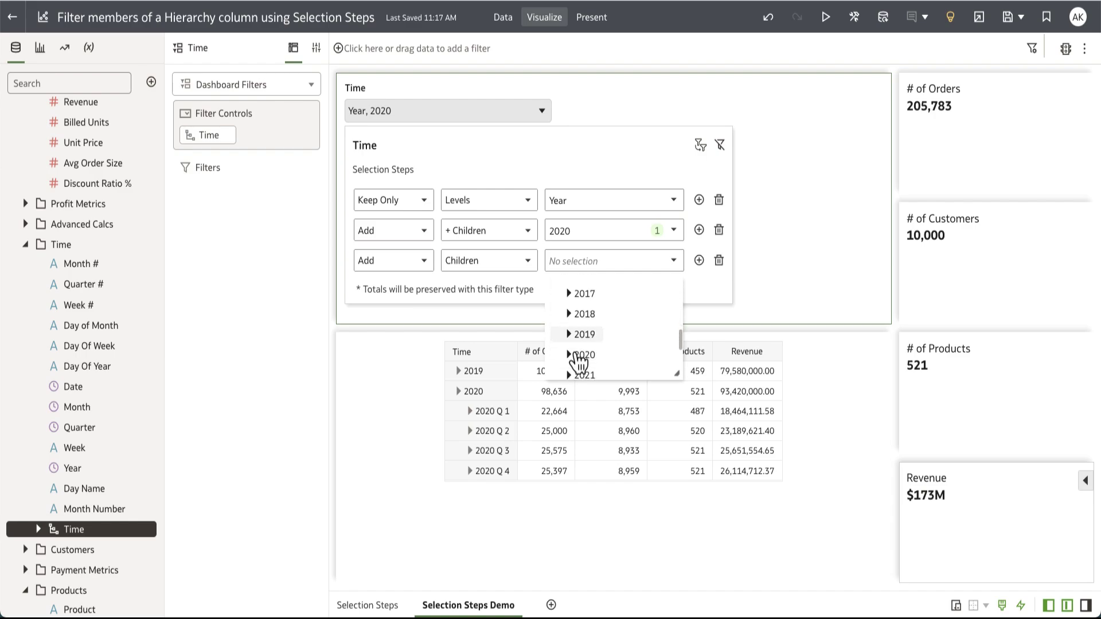
pyautogui.click(573, 354)
pyautogui.scroll(-1, 598, 358)
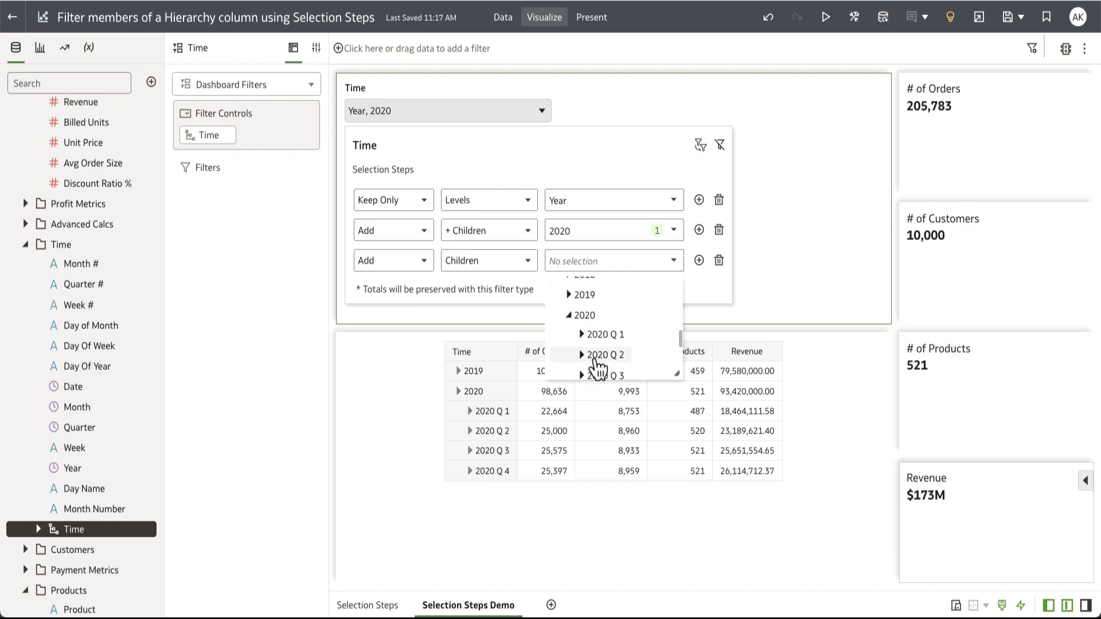
pyautogui.scroll(-1, 596, 360)
pyautogui.click(598, 356)
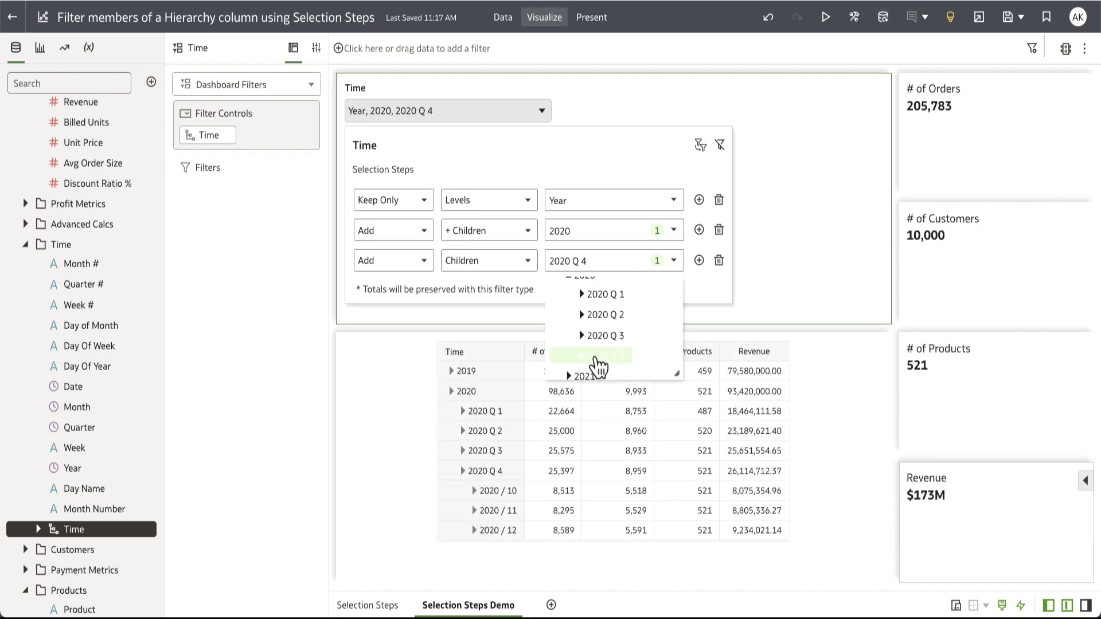
pyautogui.click(703, 286)
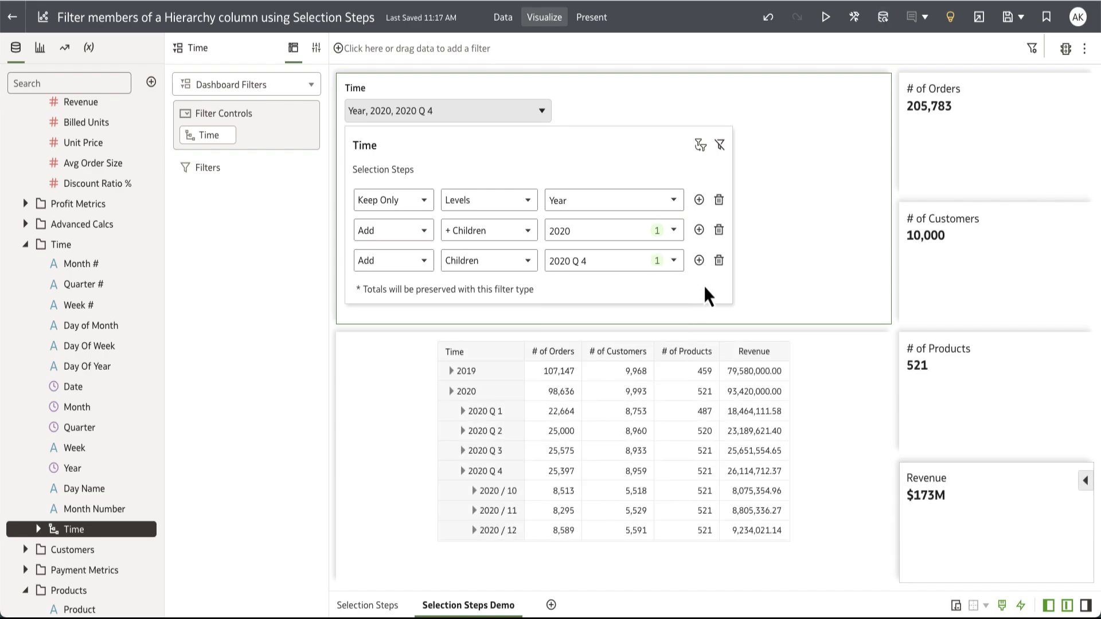
# Step: Add a fourth selection step configured as Add with Children
pyautogui.click(699, 260)
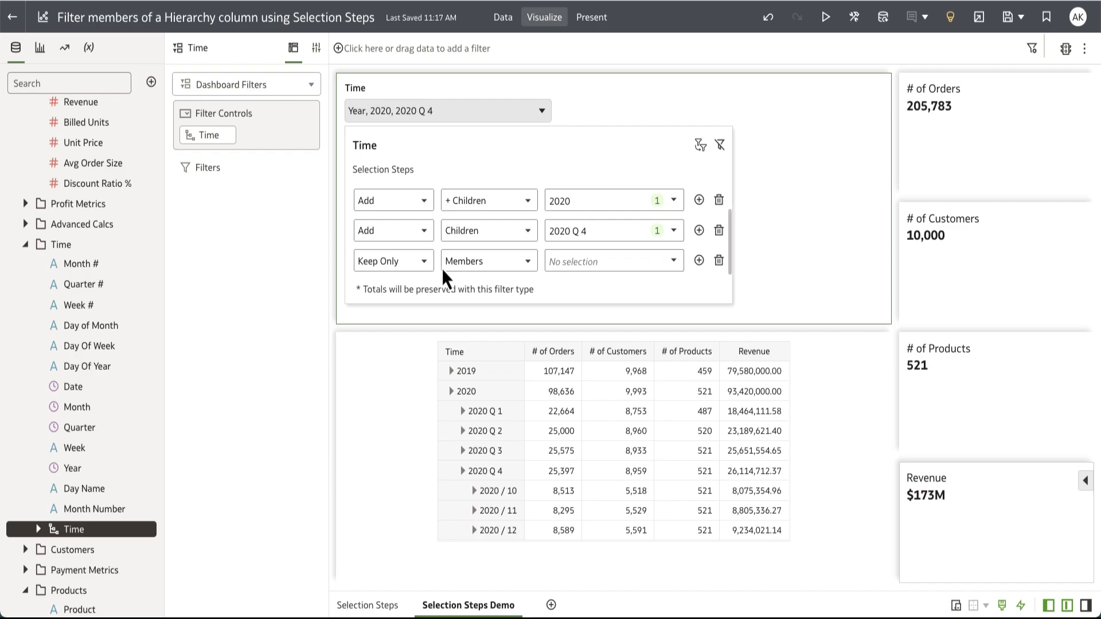
pyautogui.click(423, 261)
pyautogui.click(412, 284)
pyautogui.click(508, 264)
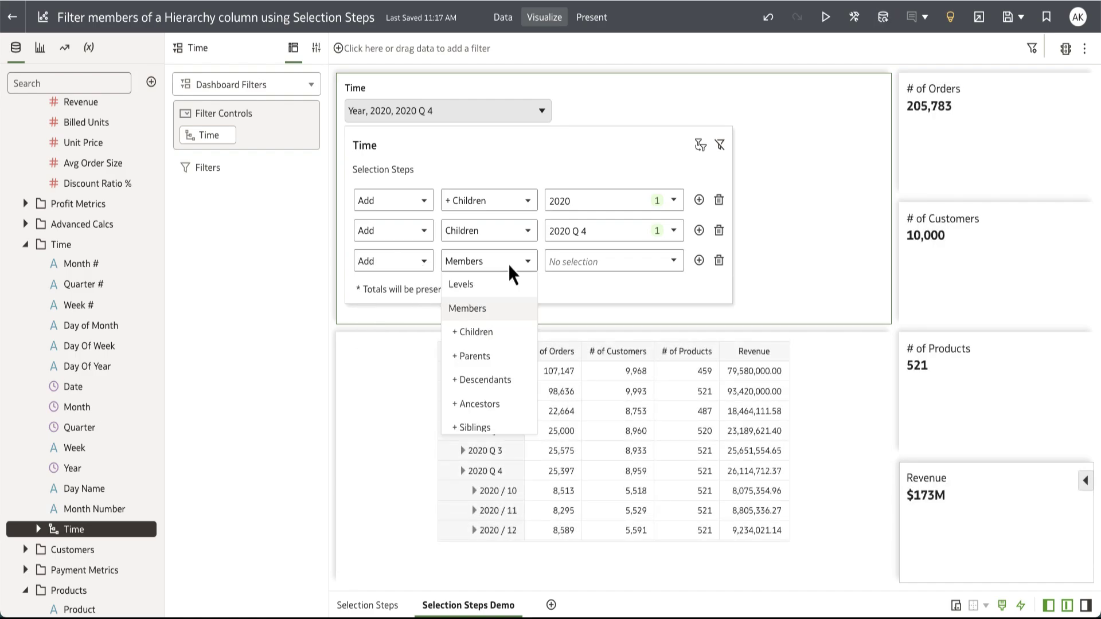
pyautogui.scroll(-3, 494, 360)
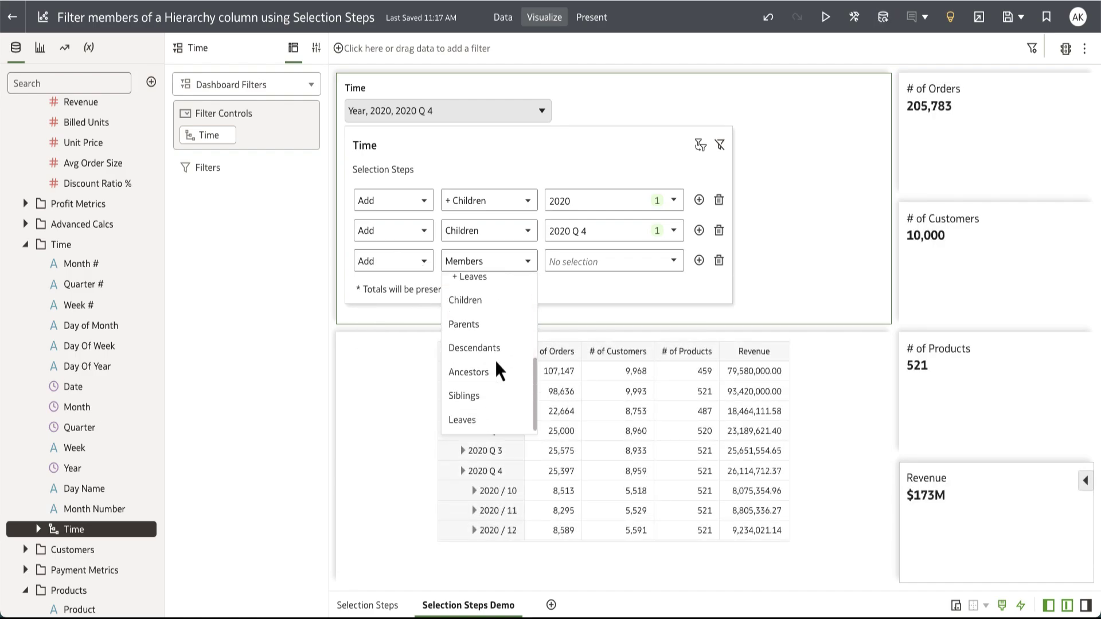
pyautogui.click(484, 308)
# Step: Pick 2020 / 12 as the new step's member and maximize the pivot table
pyautogui.click(672, 263)
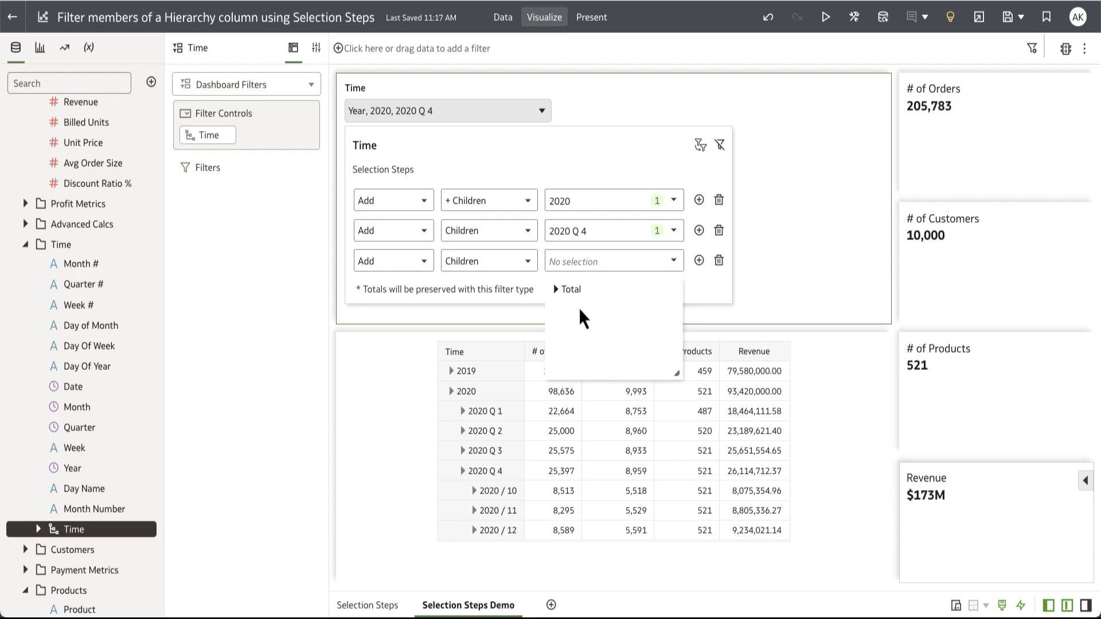
pyautogui.click(558, 290)
pyautogui.scroll(-3, 585, 343)
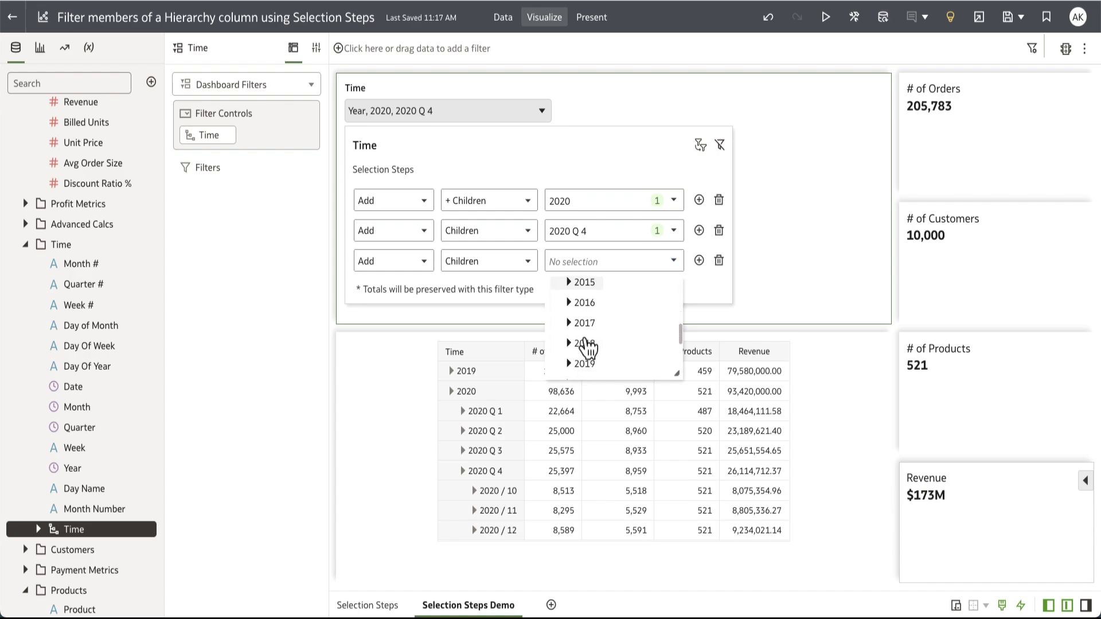
pyautogui.scroll(-3, 585, 344)
pyautogui.click(568, 305)
pyautogui.scroll(-1, 582, 339)
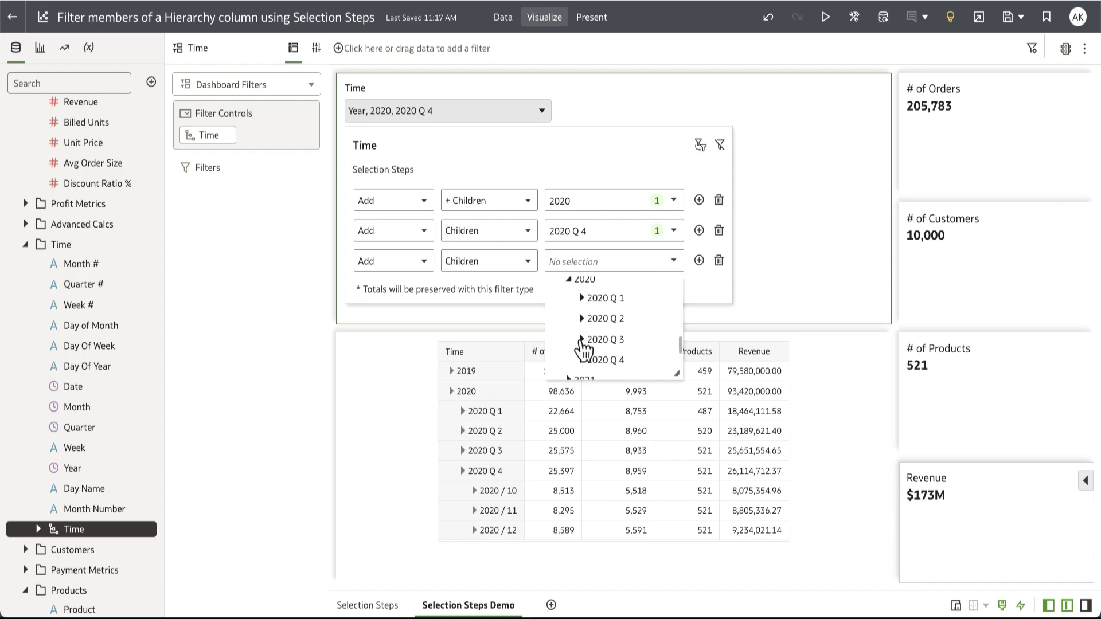
pyautogui.scroll(-1, 581, 344)
pyautogui.click(580, 341)
pyautogui.scroll(-3, 585, 347)
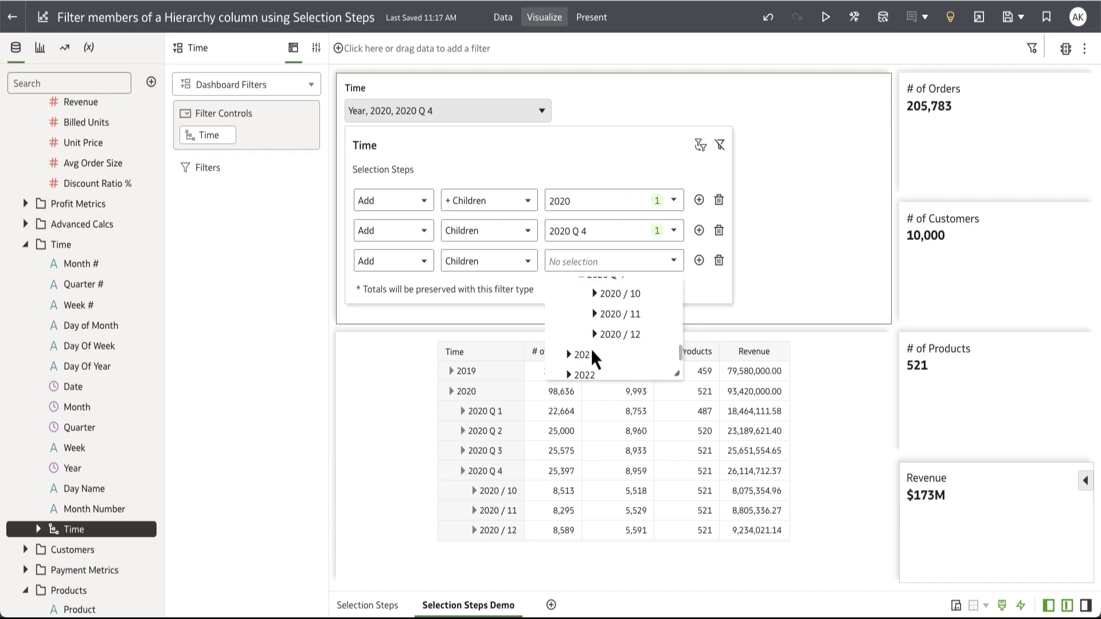
pyautogui.click(606, 337)
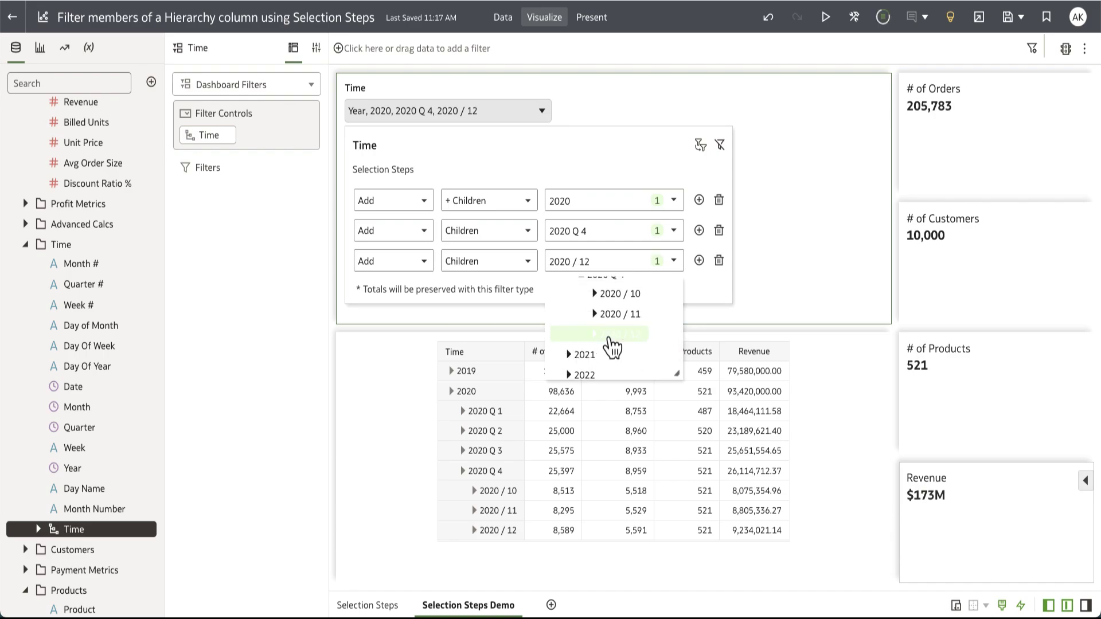
pyautogui.click(703, 292)
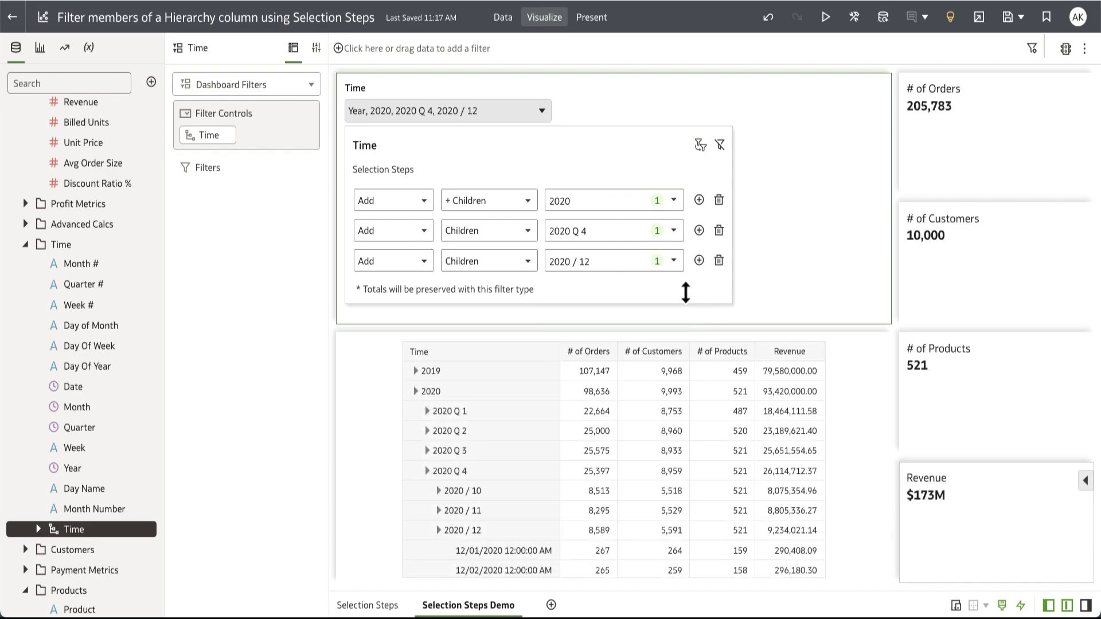
pyautogui.click(858, 367)
pyautogui.click(858, 356)
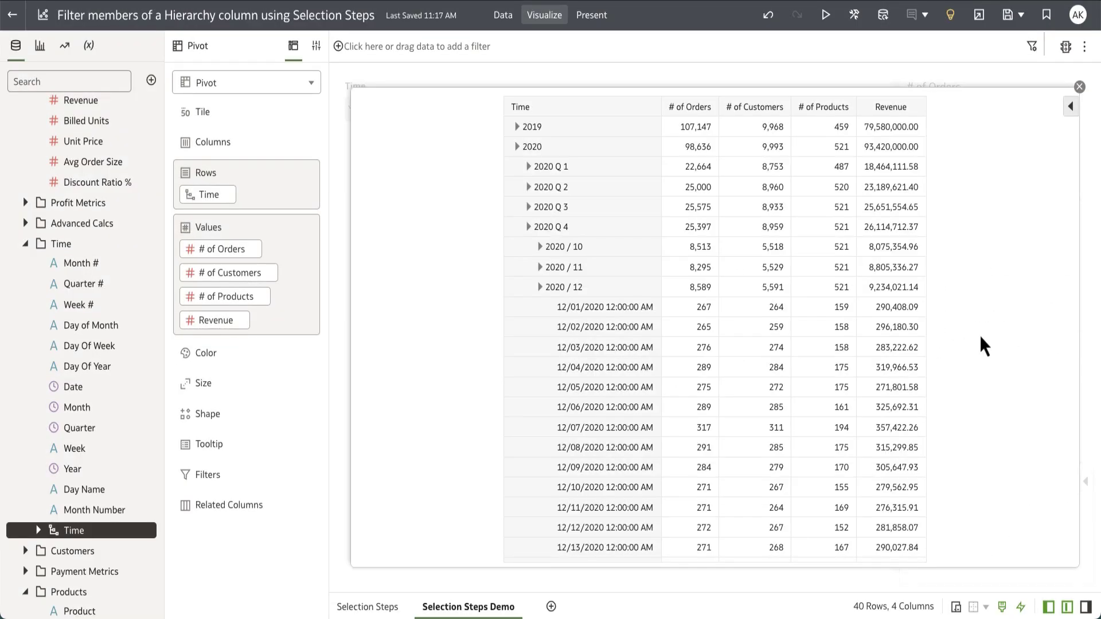
pyautogui.click(1071, 106)
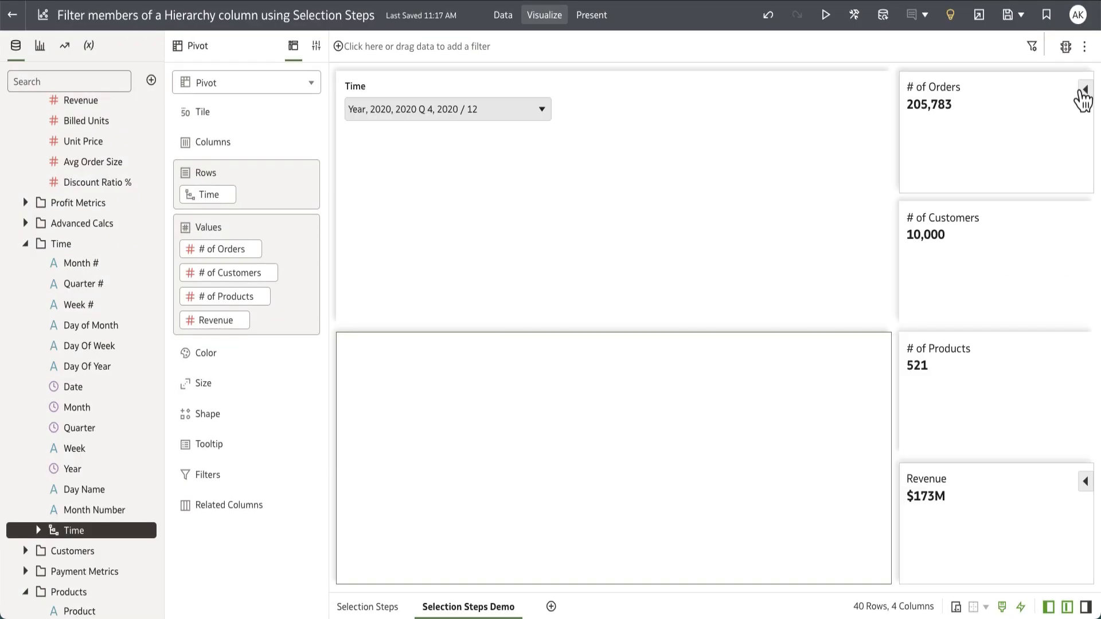
pyautogui.click(516, 113)
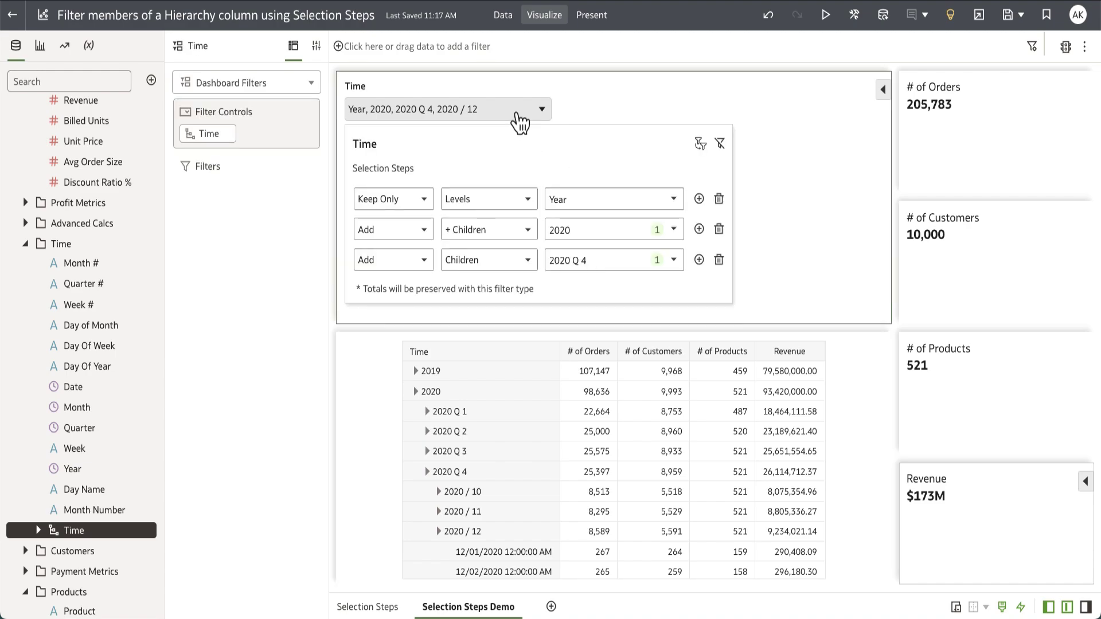
pyautogui.click(618, 115)
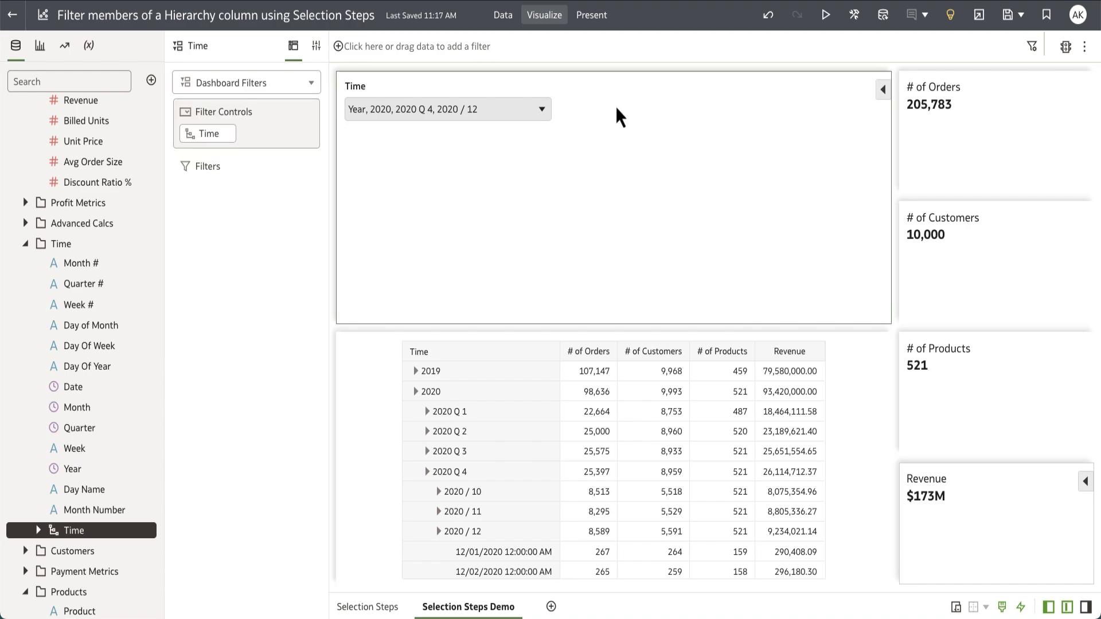
# Step: Show the Time filter's control properties in a widened panel and open Consumer Interactivity, currently Full
pyautogui.click(316, 46)
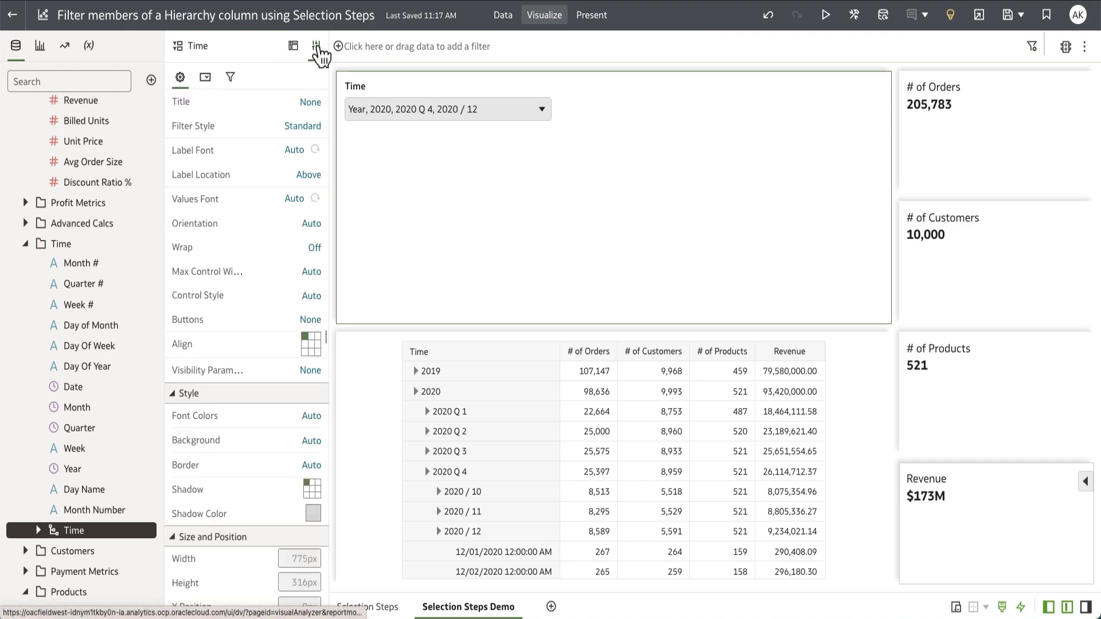
pyautogui.click(207, 79)
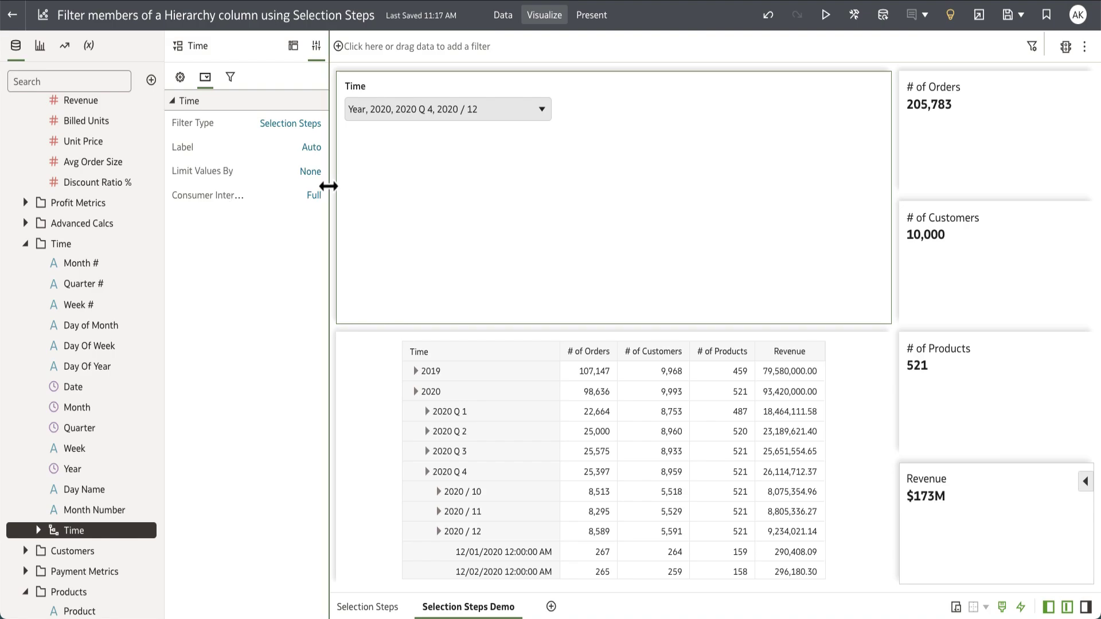
pyautogui.moveTo(326, 185); pyautogui.dragTo(381, 187)
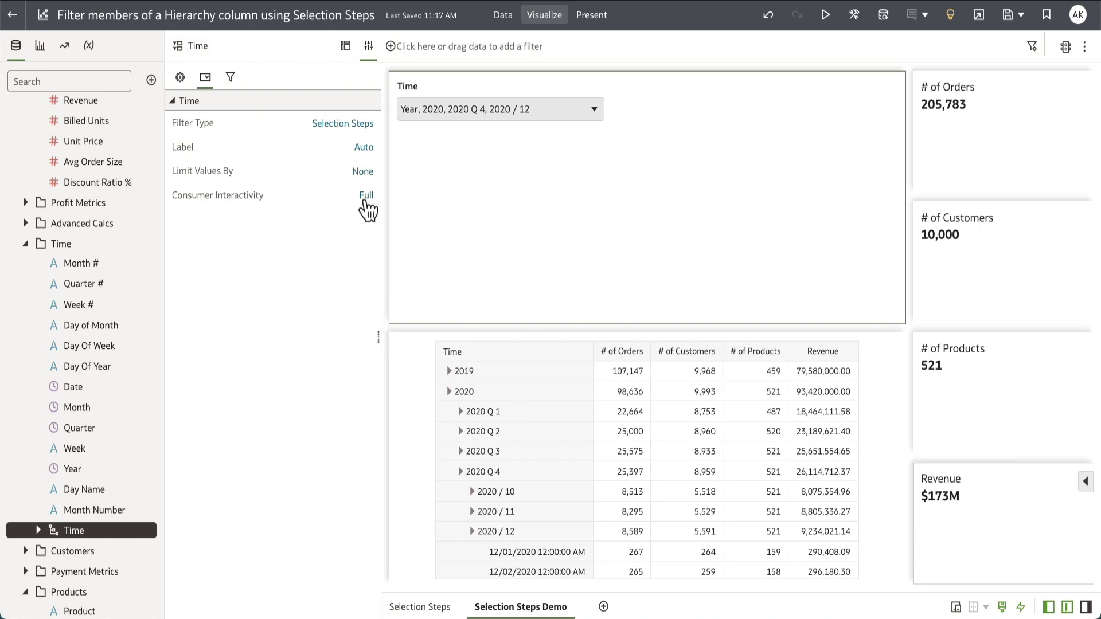
pyautogui.click(365, 198)
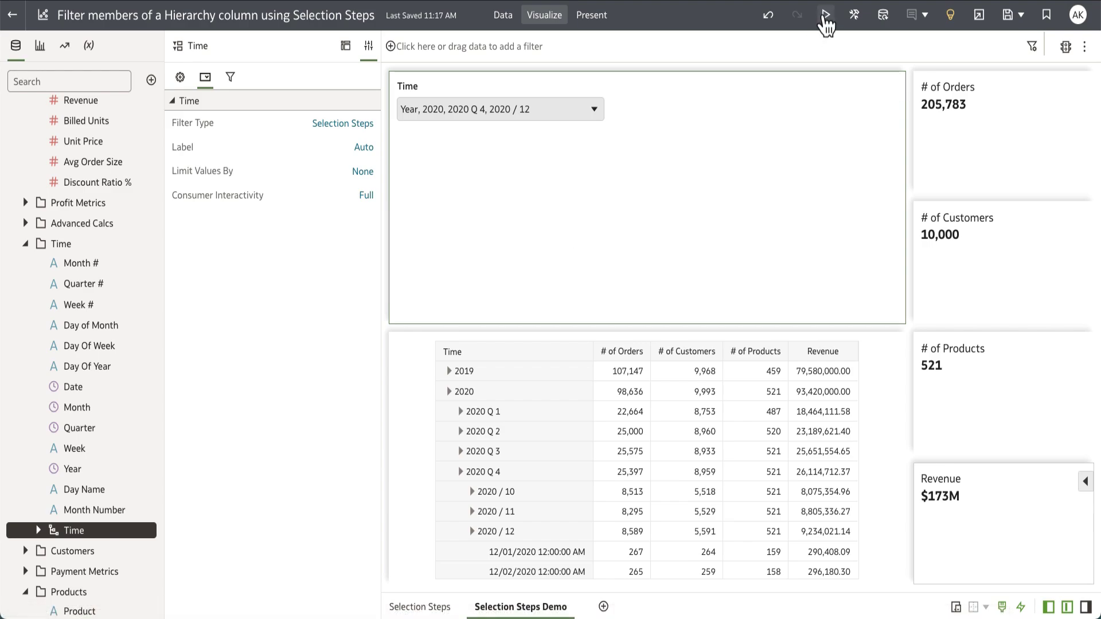
pyautogui.click(824, 16)
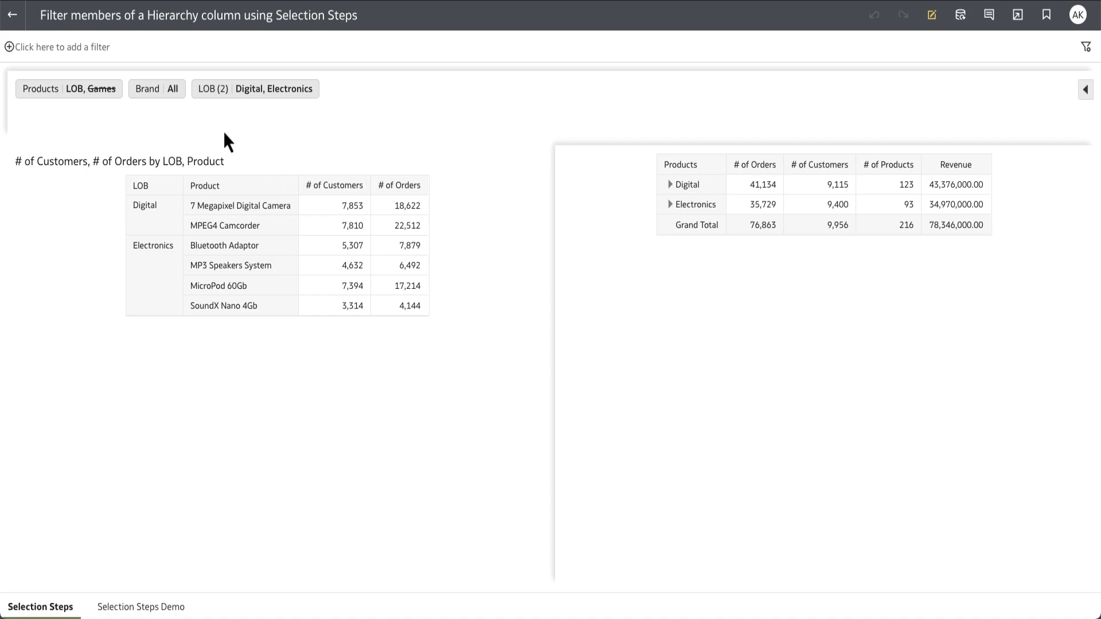
pyautogui.click(122, 606)
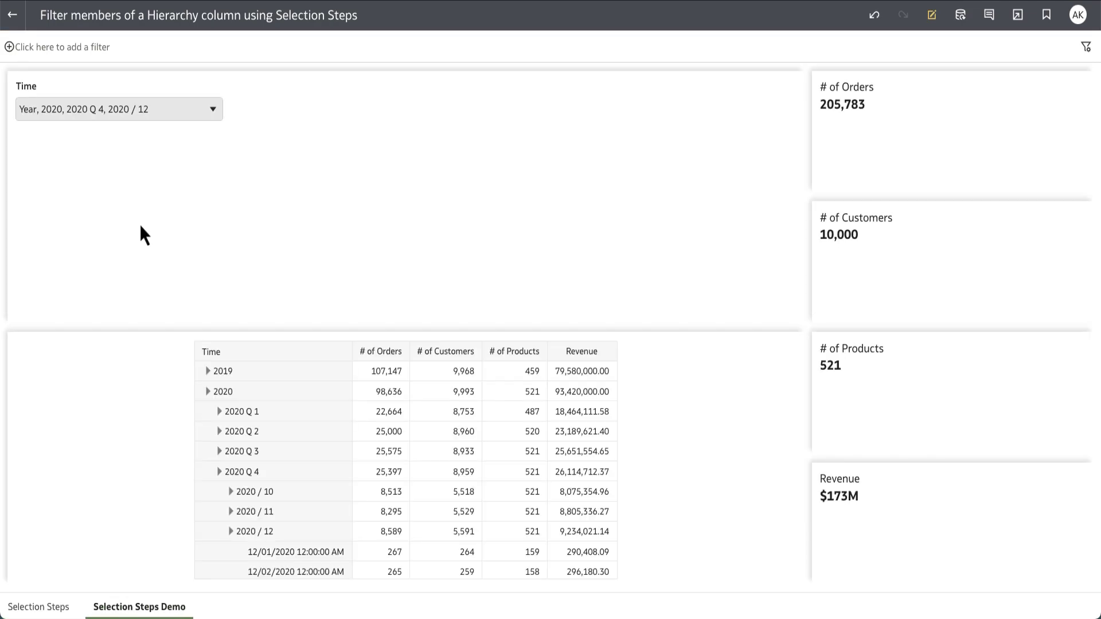
pyautogui.click(151, 115)
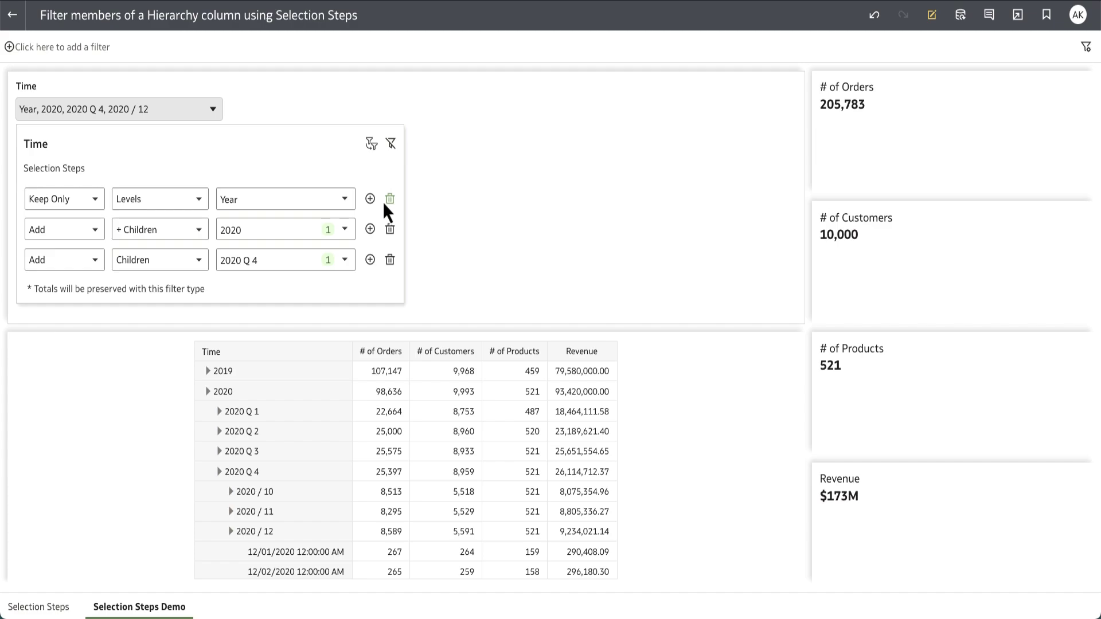
# Step: Set the Time filter's consumer interactivity to Restricted
pyautogui.click(932, 14)
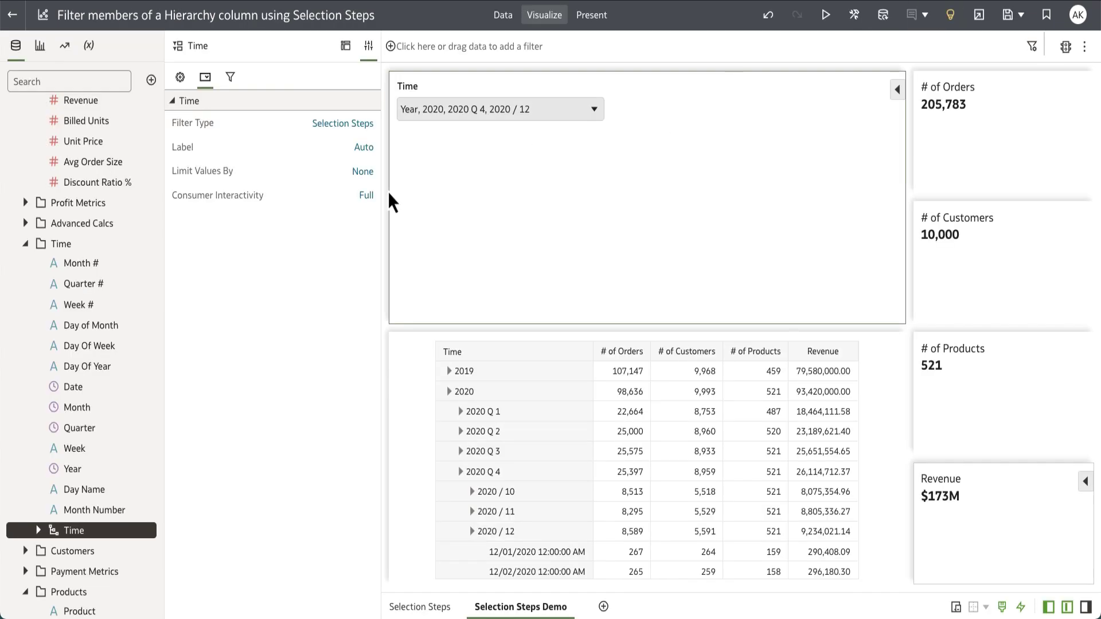
pyautogui.click(365, 196)
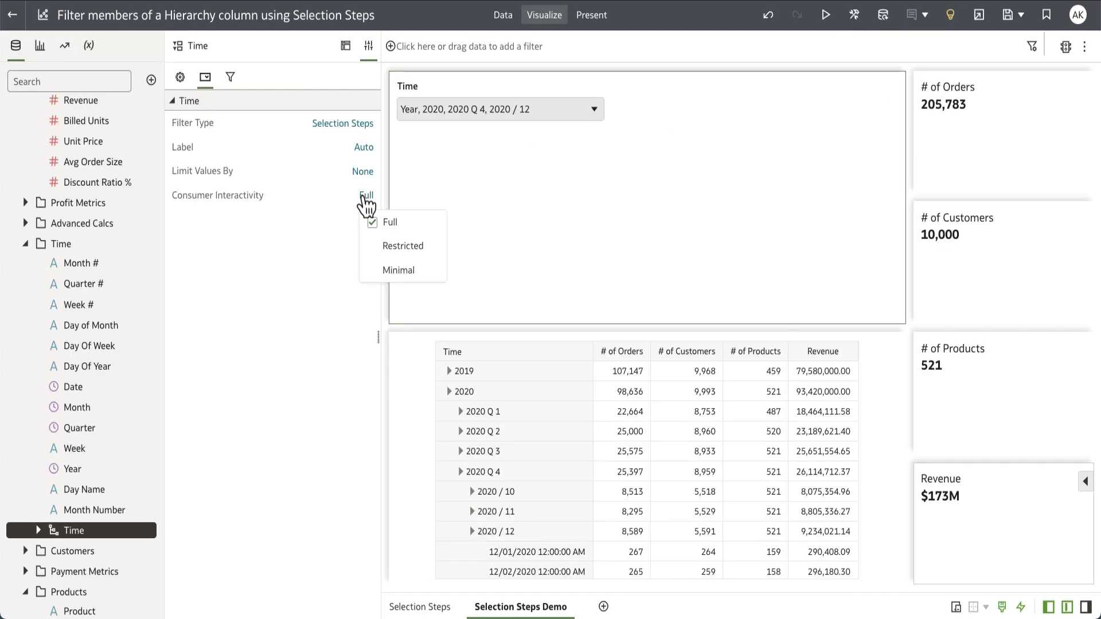
pyautogui.click(403, 246)
# Step: Preview the Selection Steps Demo canvas and inspect the Time filter's 2020 member list
pyautogui.click(825, 15)
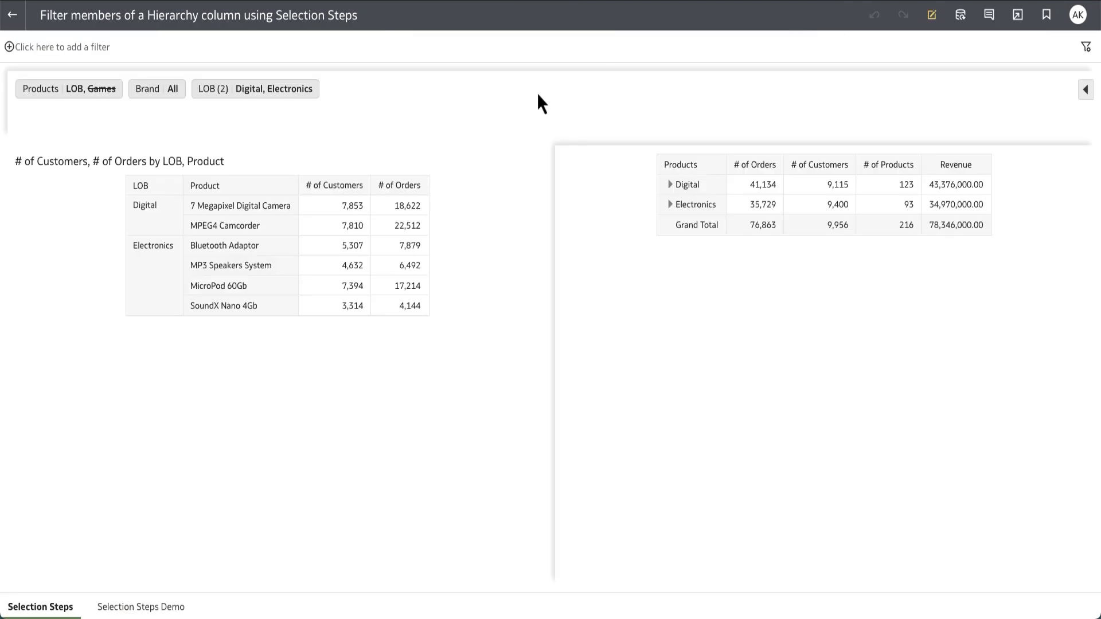
pyautogui.click(119, 610)
pyautogui.click(138, 114)
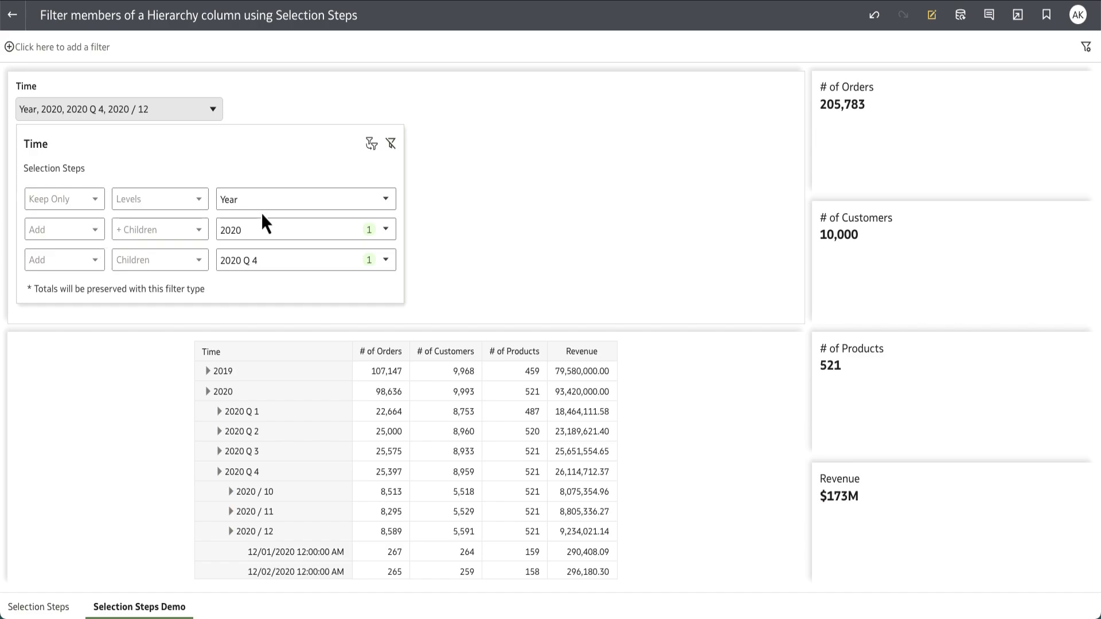
pyautogui.click(387, 230)
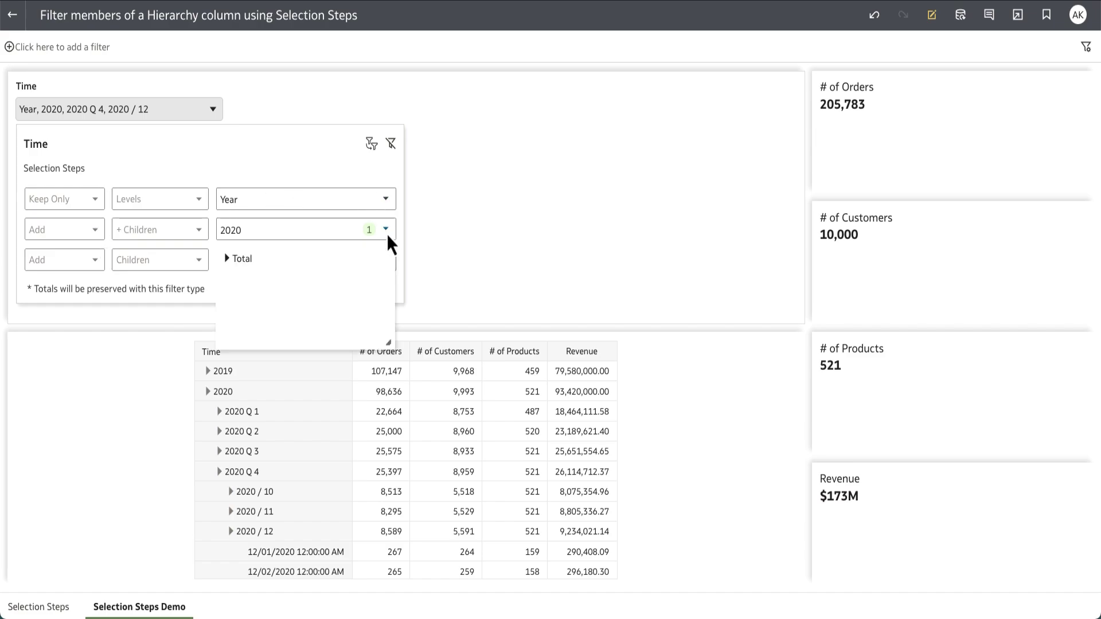
pyautogui.click(339, 167)
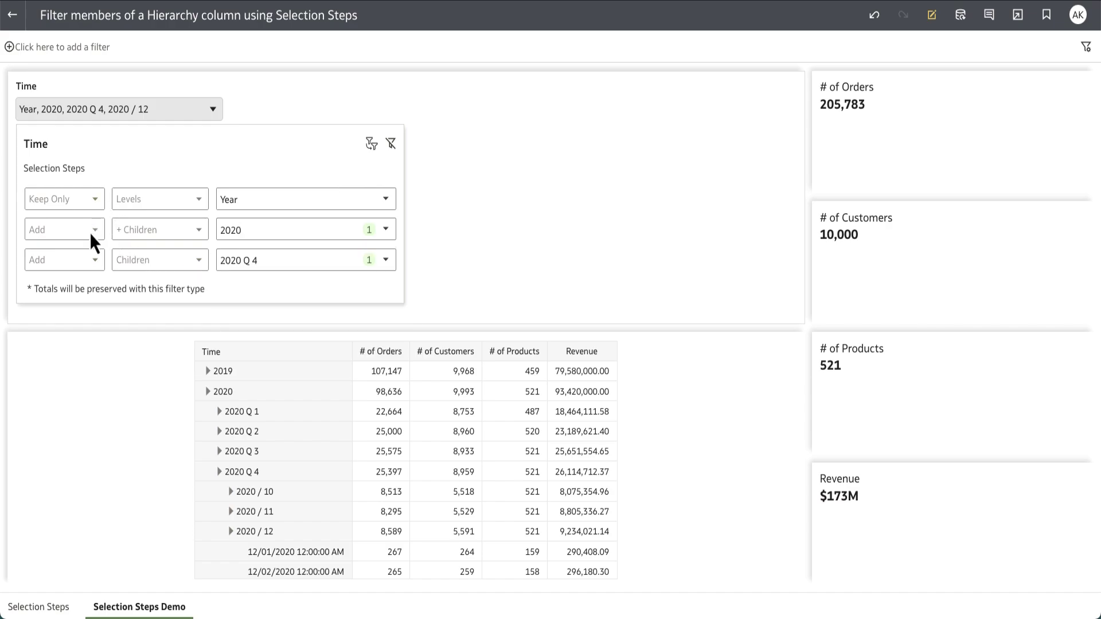
# Step: Change the Time filter's consumer interactivity to Minimal
pyautogui.click(926, 18)
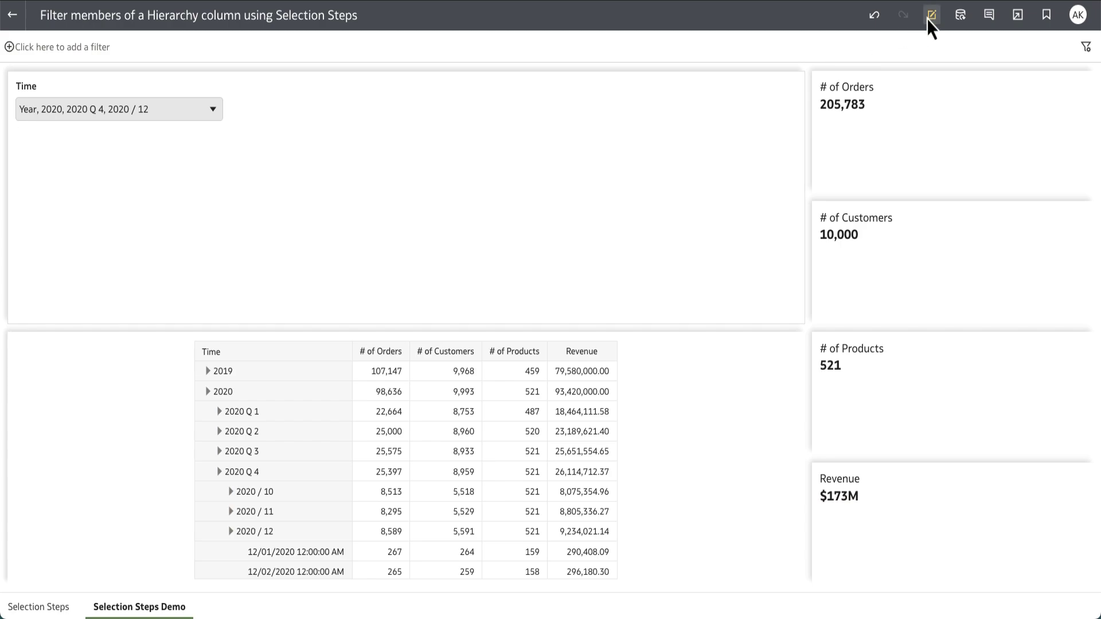
pyautogui.click(367, 200)
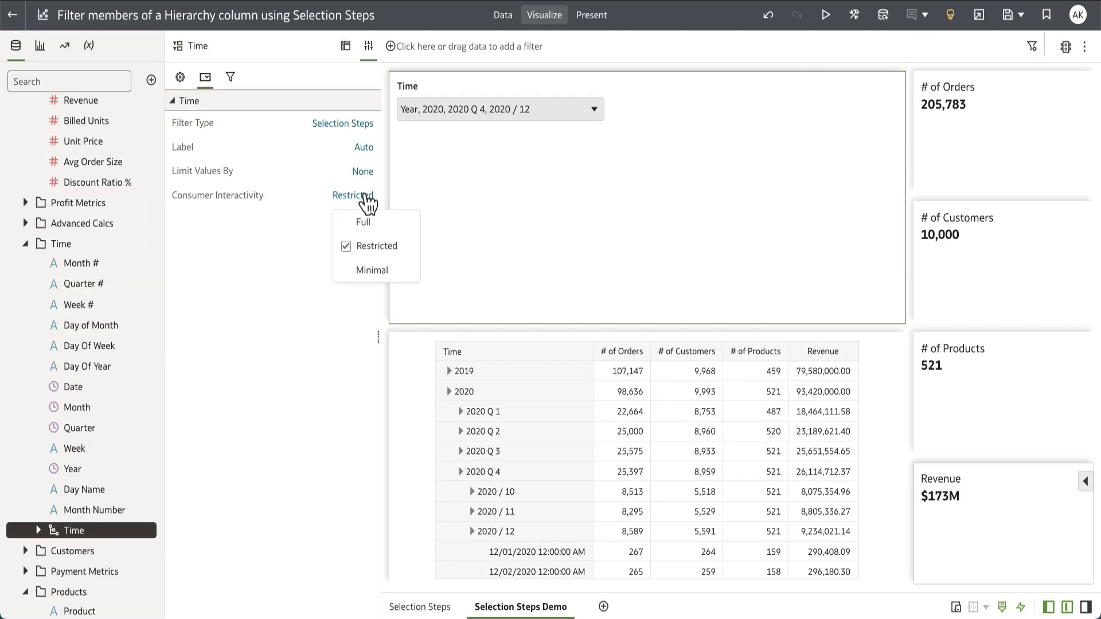
pyautogui.click(369, 274)
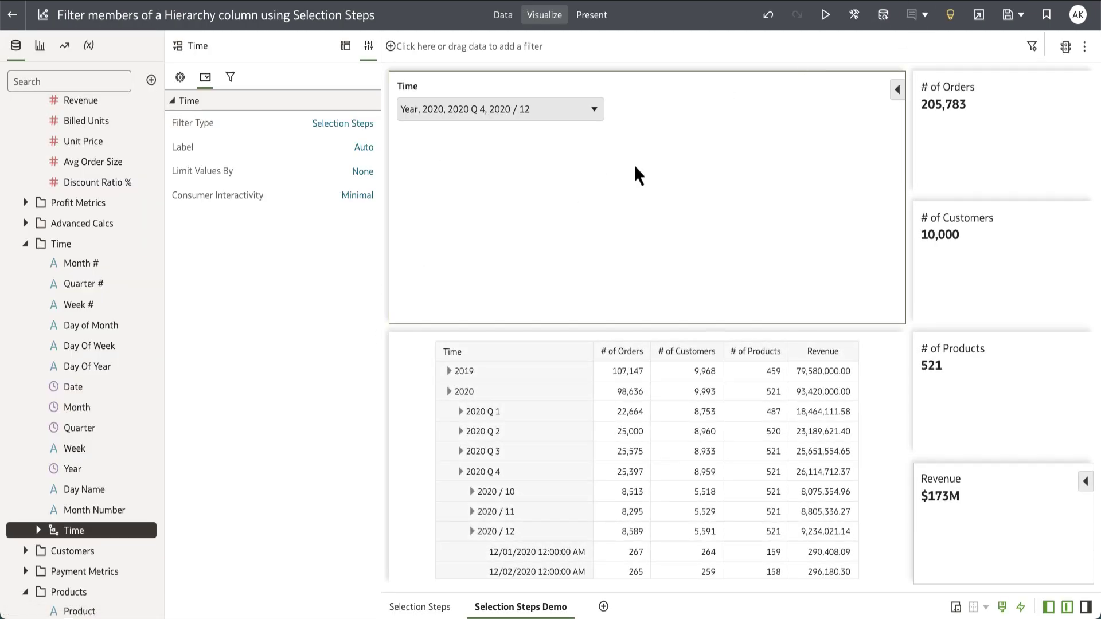
# Step: Preview the Selection Steps Demo canvas and check the Time filter's selection steps
pyautogui.click(826, 16)
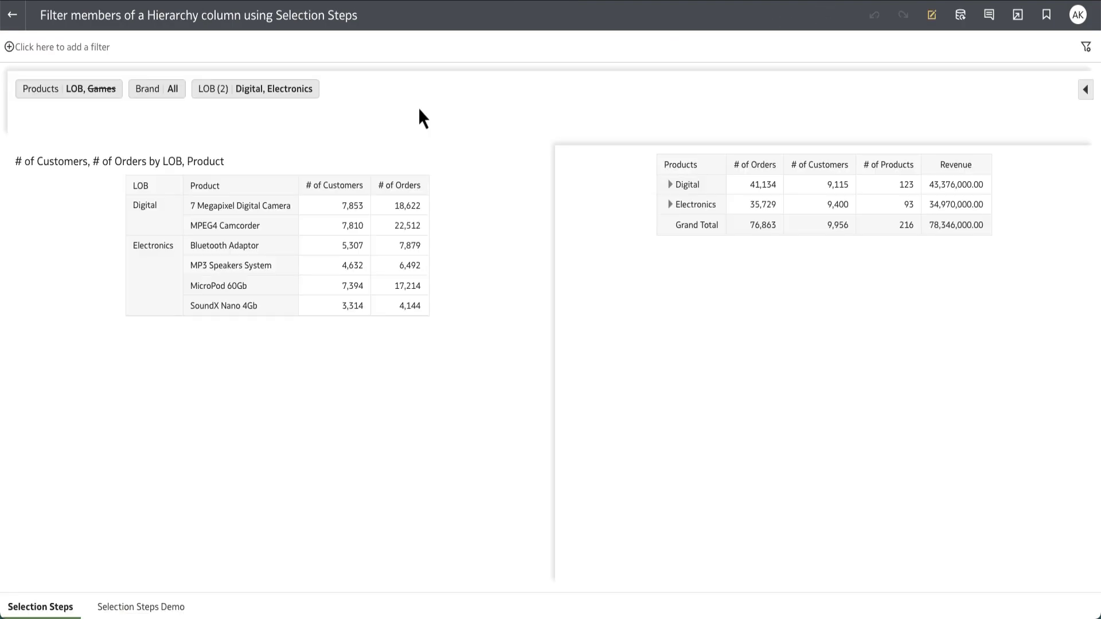
pyautogui.click(147, 605)
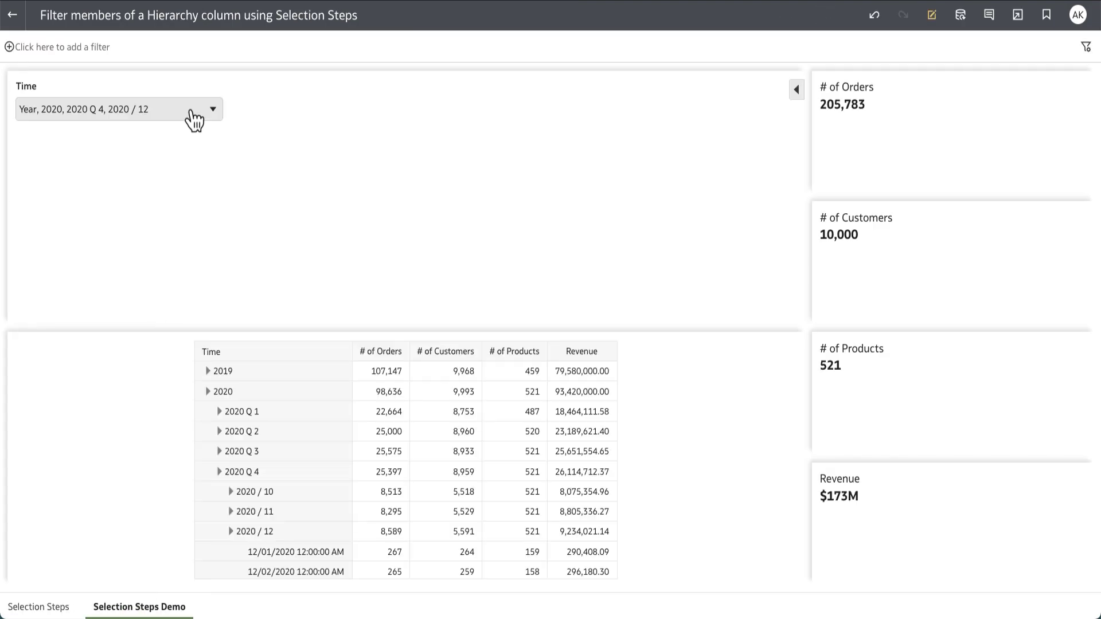
pyautogui.click(191, 111)
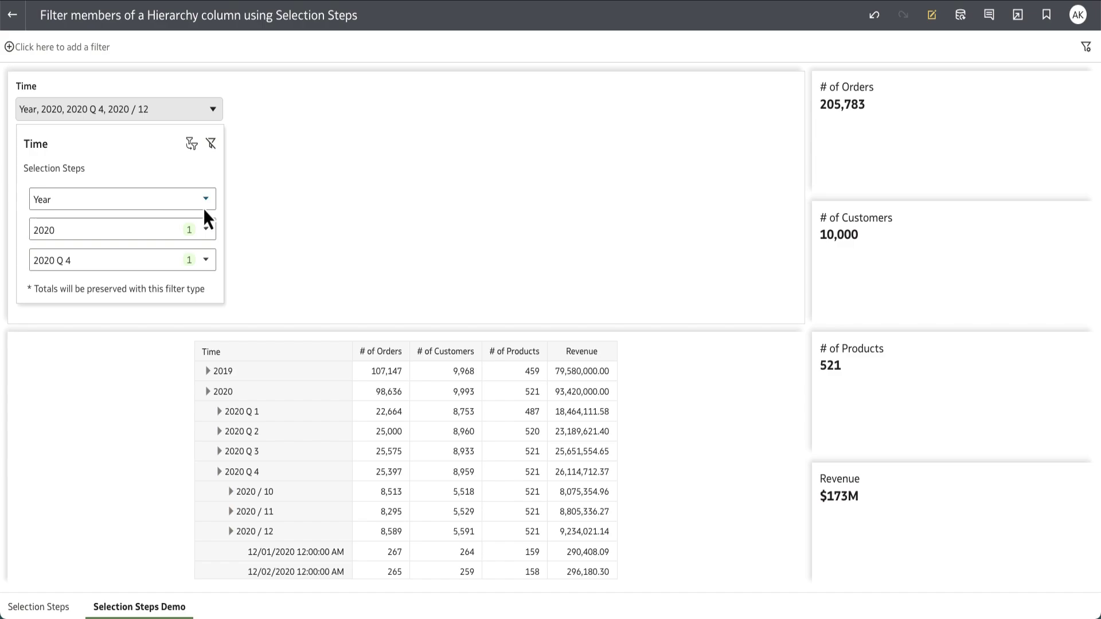
pyautogui.click(304, 218)
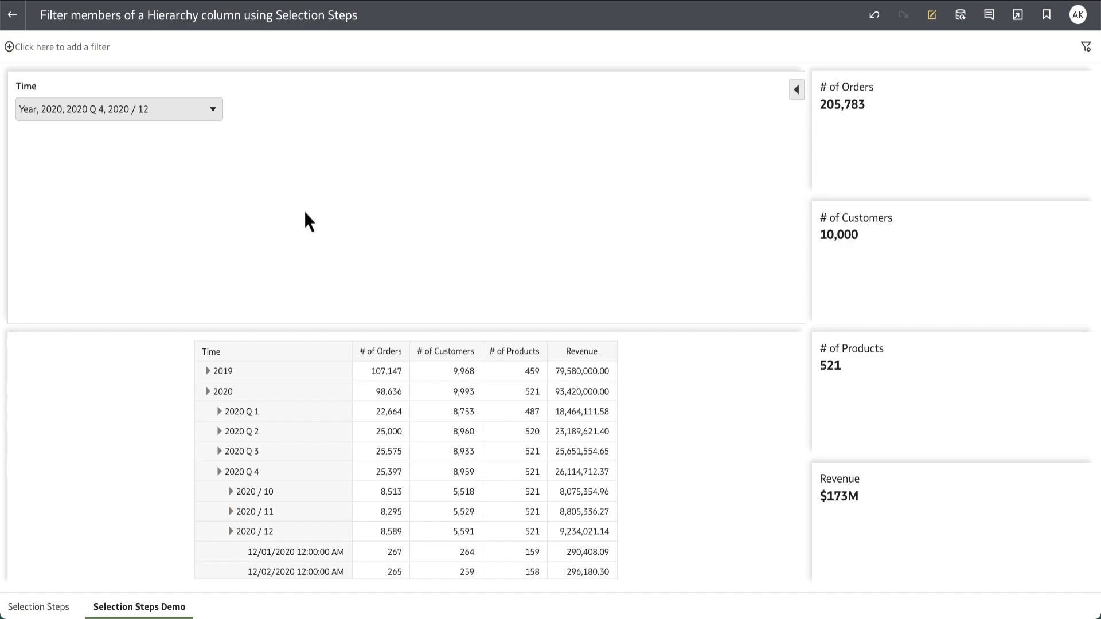
# Step: Change the Time filter's style to Filter Chip and open the chip to verify its steps
pyautogui.click(929, 17)
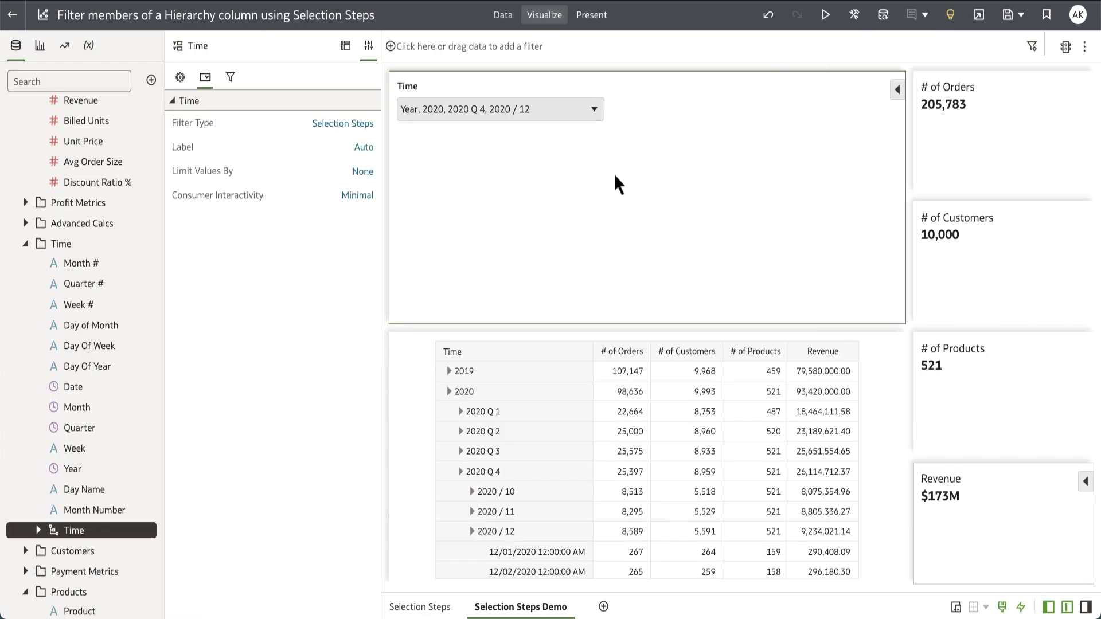
pyautogui.click(180, 77)
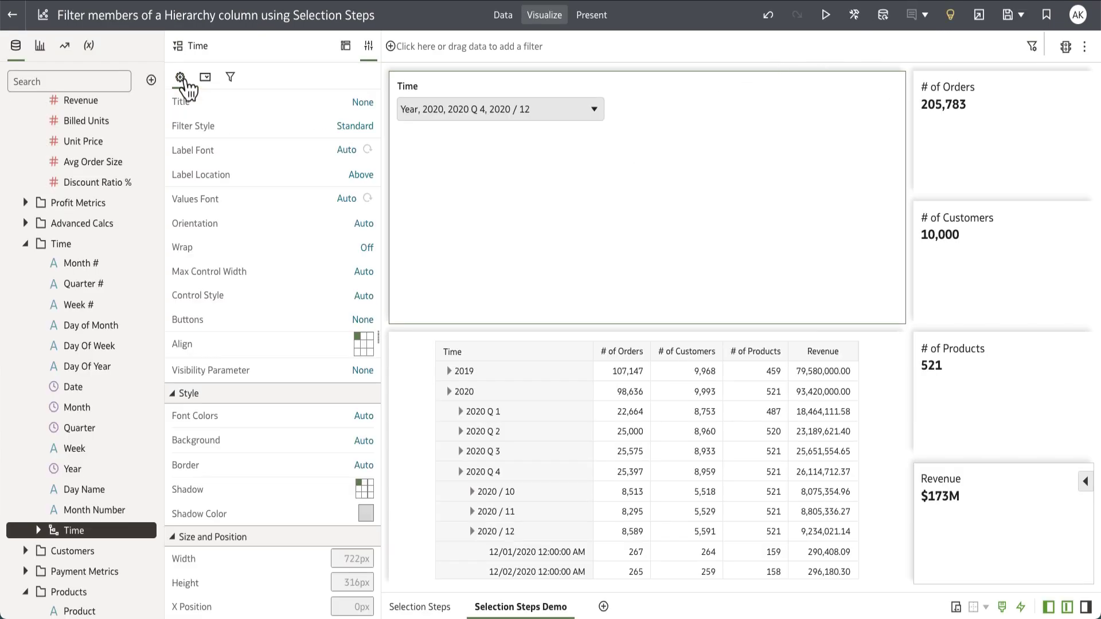
pyautogui.click(356, 129)
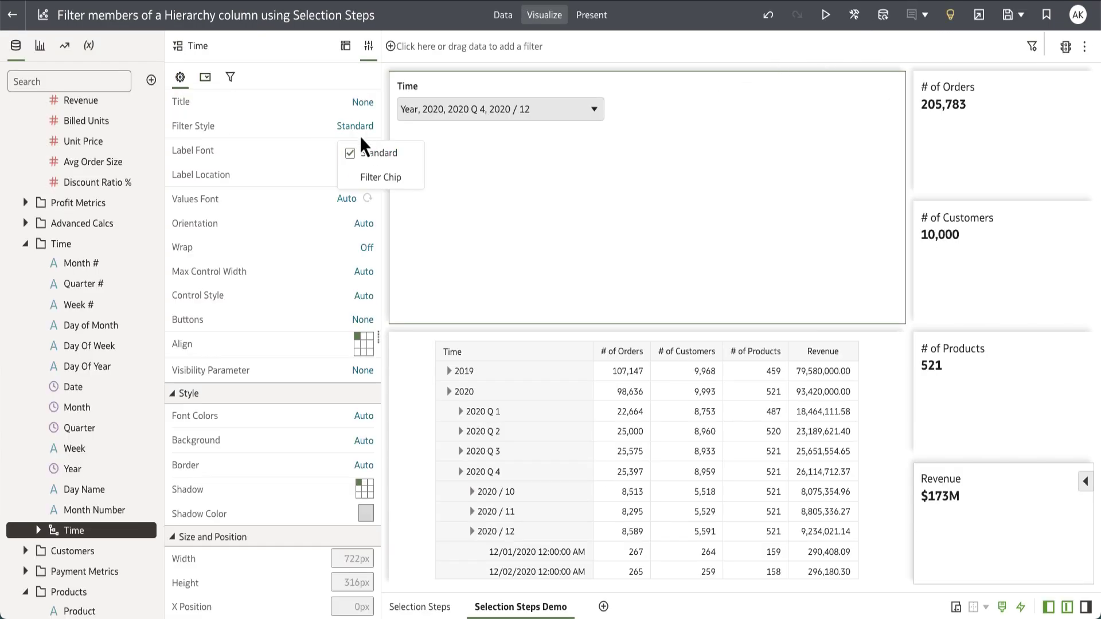
pyautogui.click(373, 179)
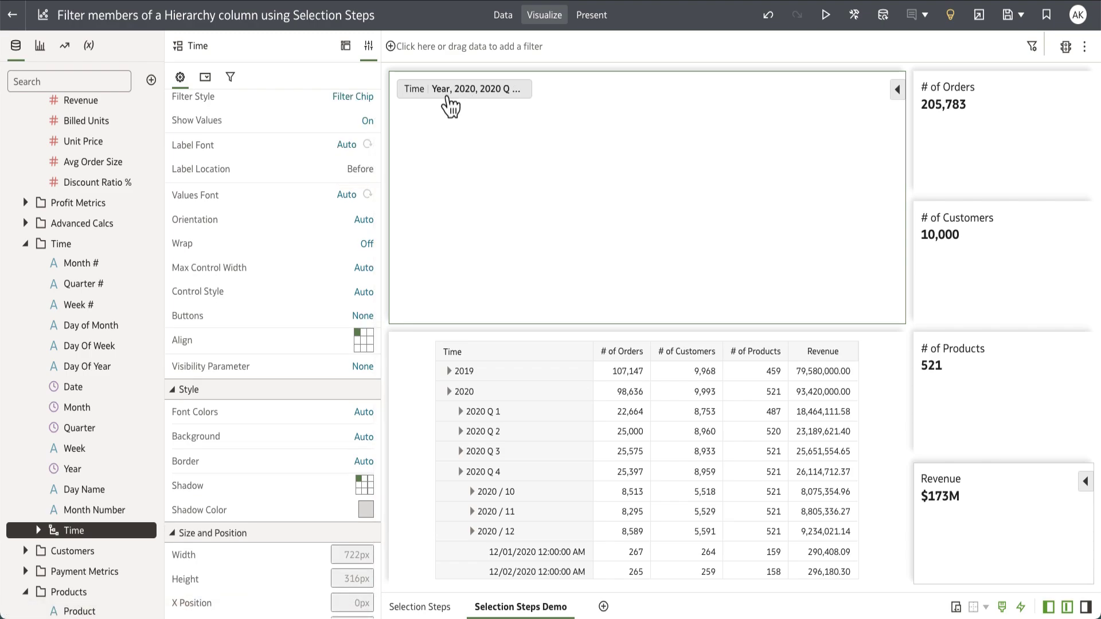
pyautogui.click(459, 93)
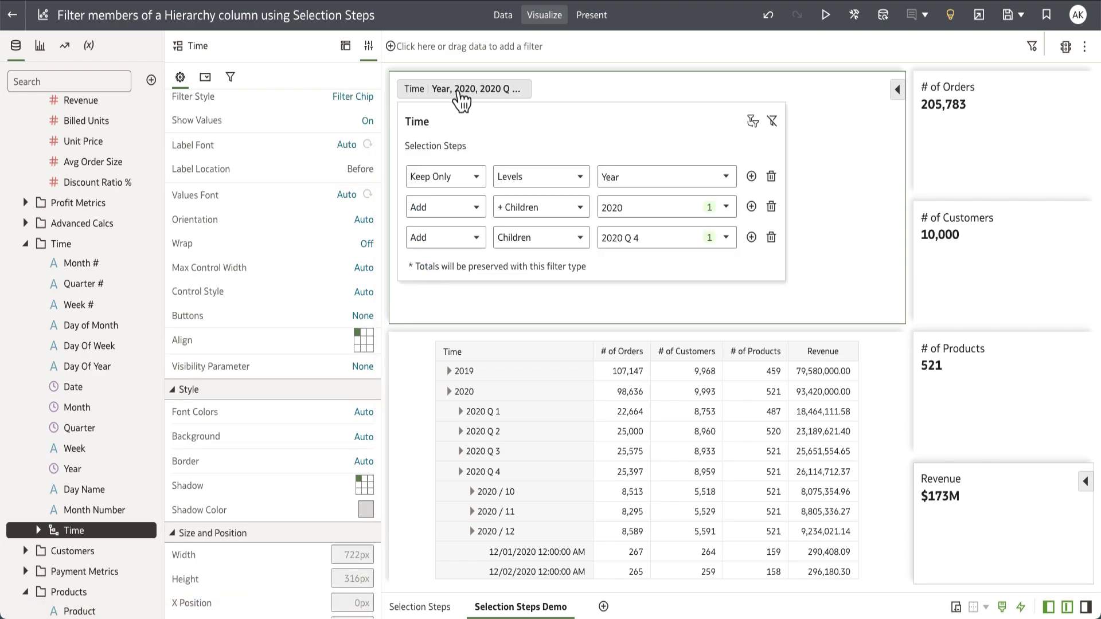
pyautogui.scroll(1, 290, 265)
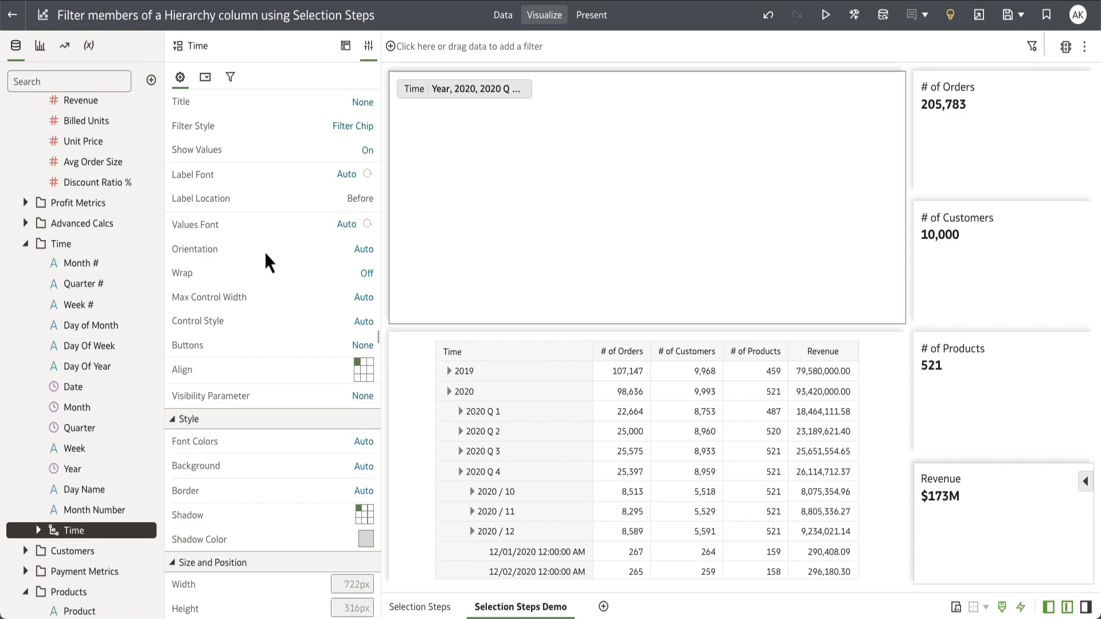